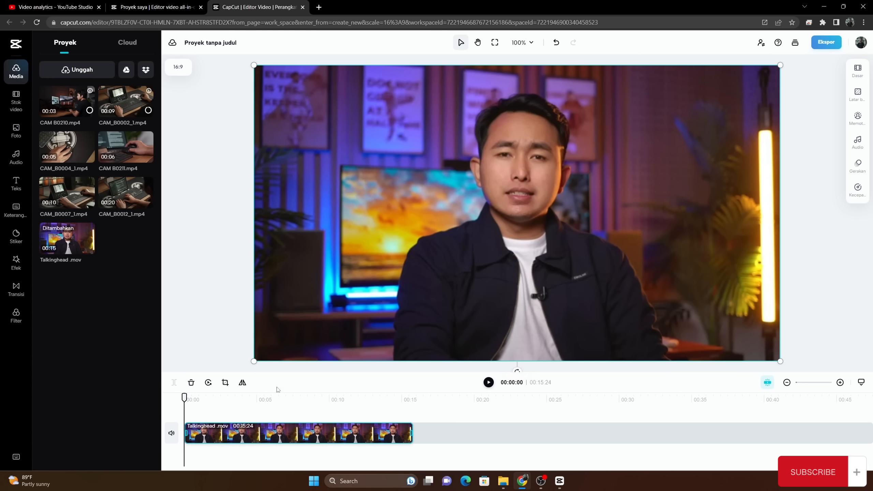
- Look through the stock video, photo, audio, text, caption, sticker, effect, transition and filter libraries, and return to the project media
click(14, 107)
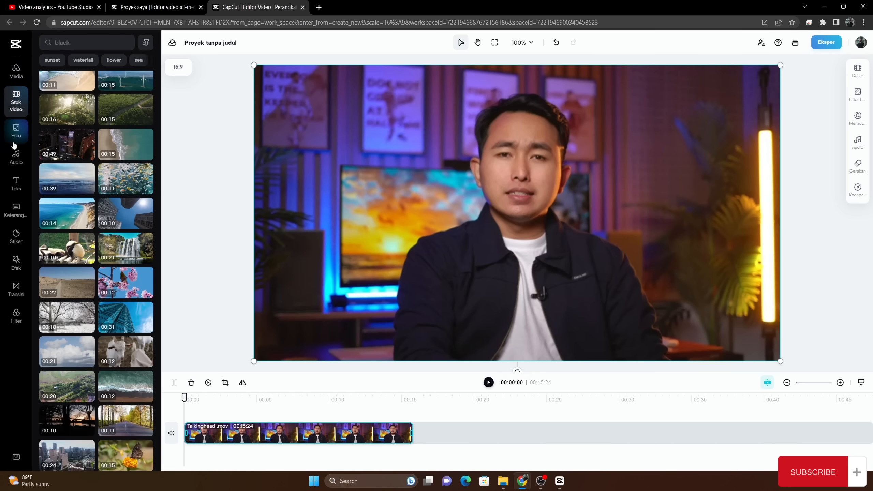
click(14, 140)
click(16, 157)
click(15, 184)
click(16, 210)
click(16, 238)
click(16, 263)
click(15, 289)
click(16, 316)
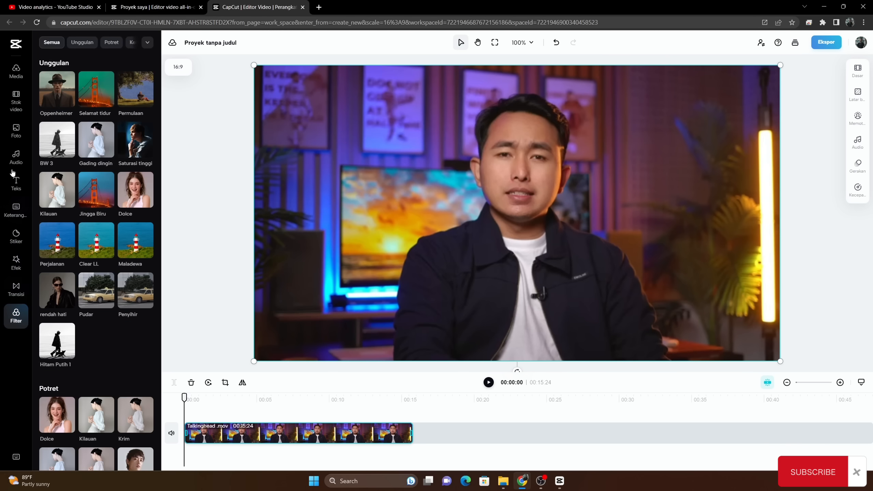
click(16, 102)
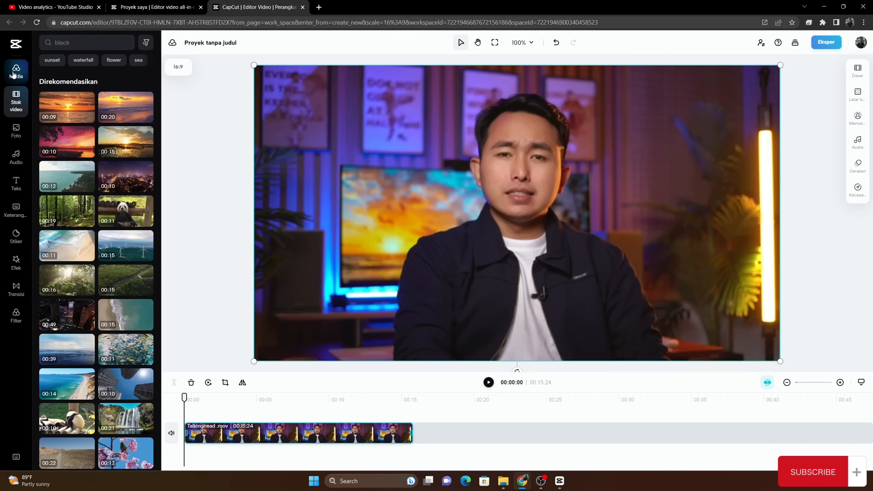
click(16, 71)
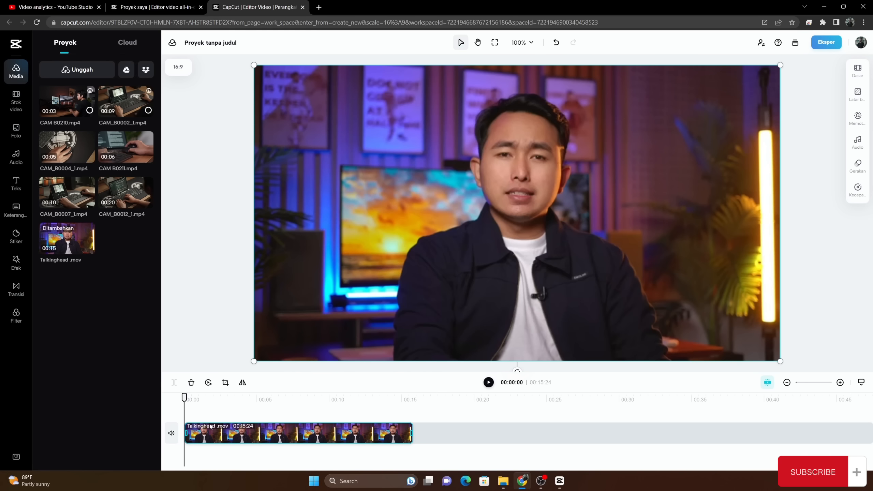
- Play the Talkinghead .mov clip and trim its end to a length of 00:07:04
key(space)
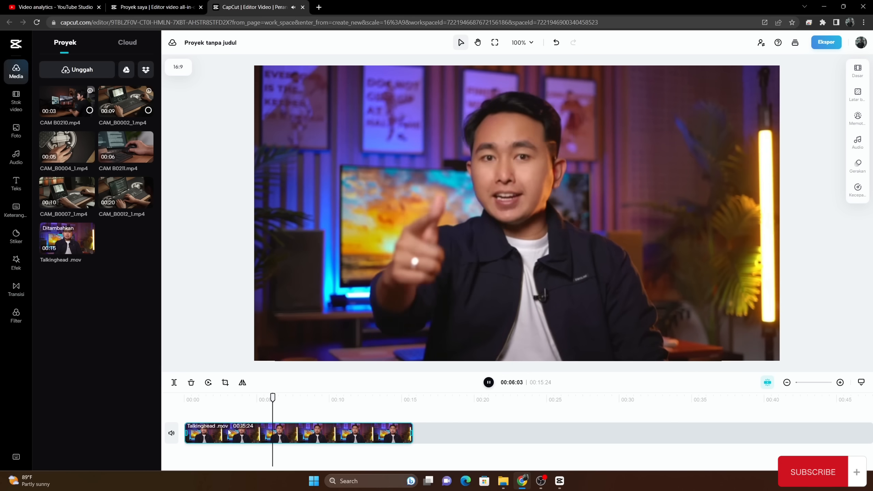
key(space)
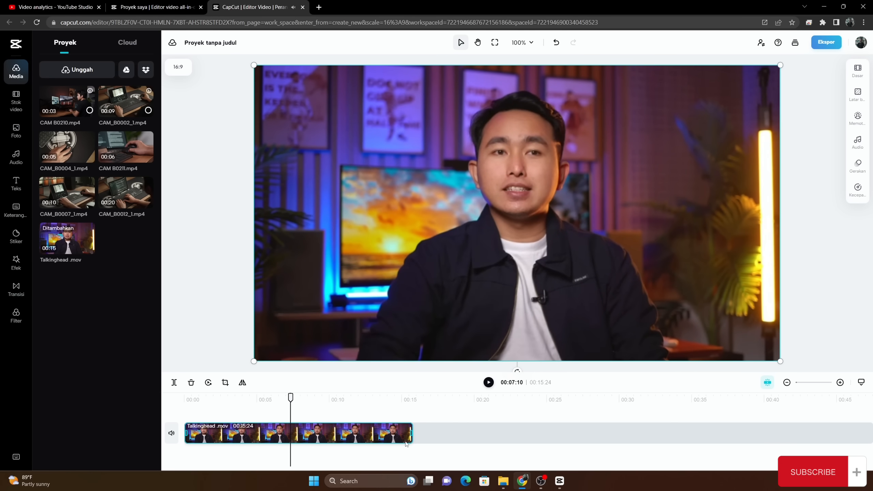
drag(411, 433, 289, 440)
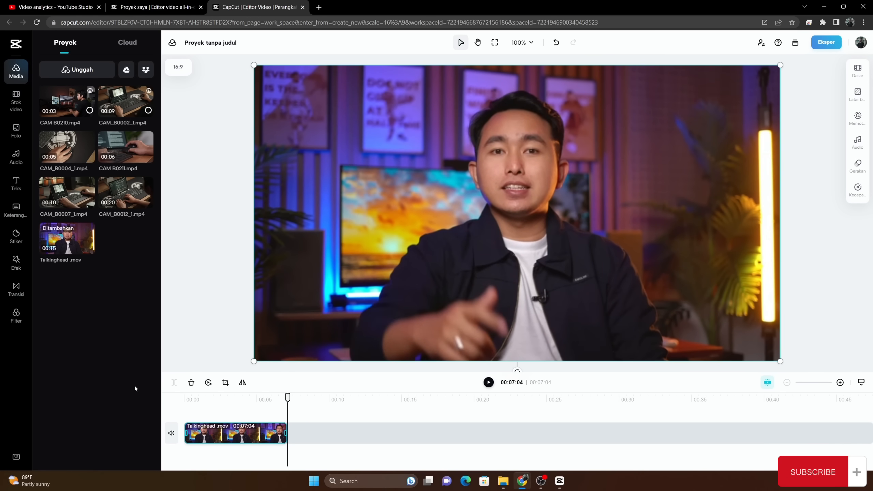
- Split the Talkinghead .mov clip at 00:02:13 and delete the part before the cut
click(186, 400)
key(space)
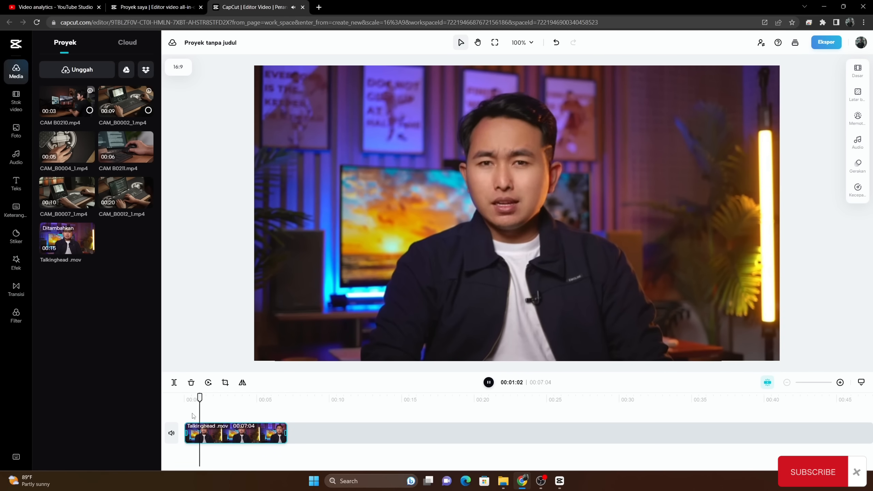
key(space)
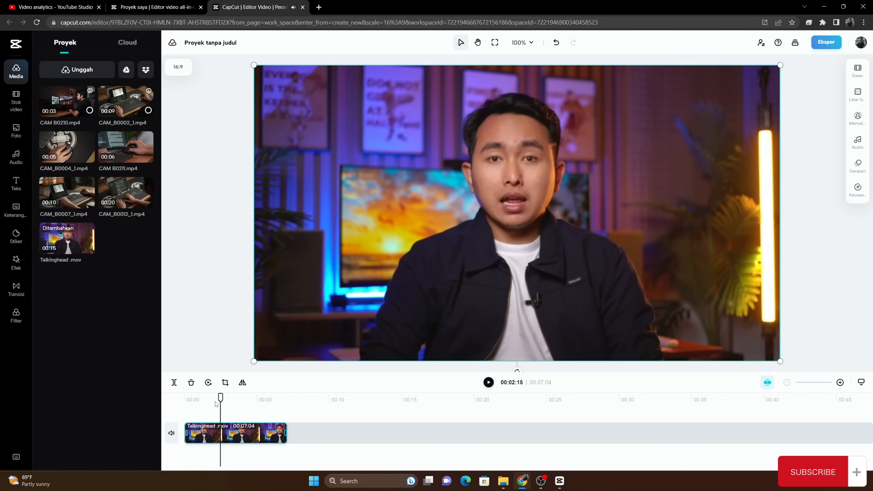
drag(220, 398, 220, 398)
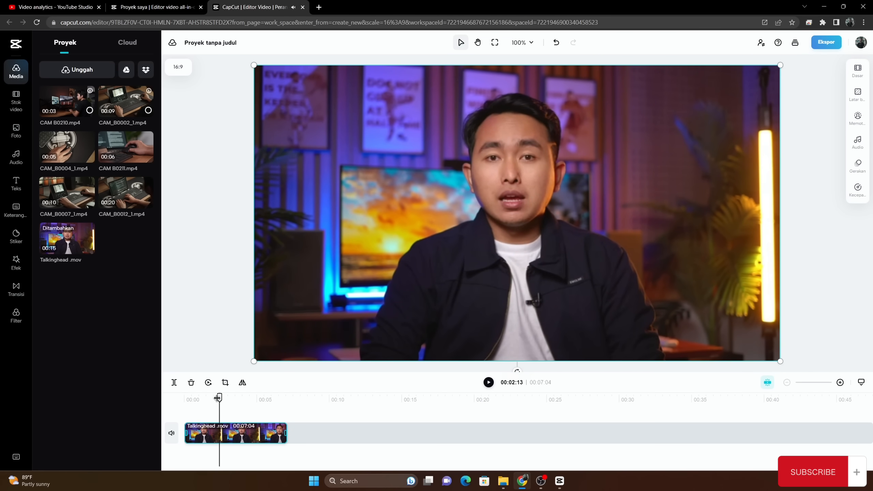
click(179, 385)
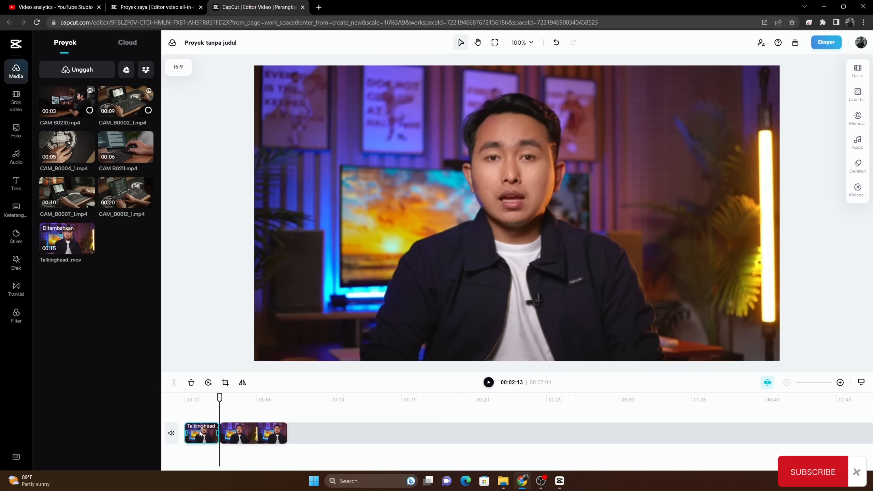
key(Delete)
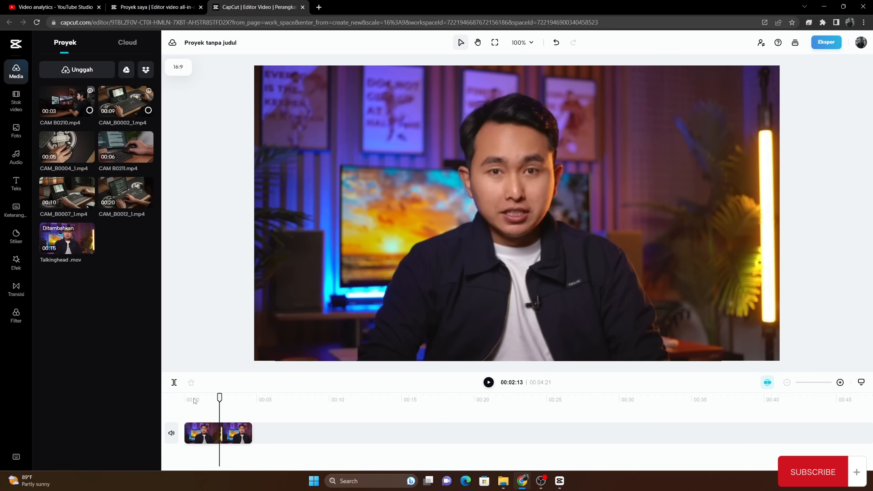
- Trim the Talkinghead .mov clip to end at 00:04:08 and place CAM B0210.mp4 directly after it
click(246, 414)
click(253, 433)
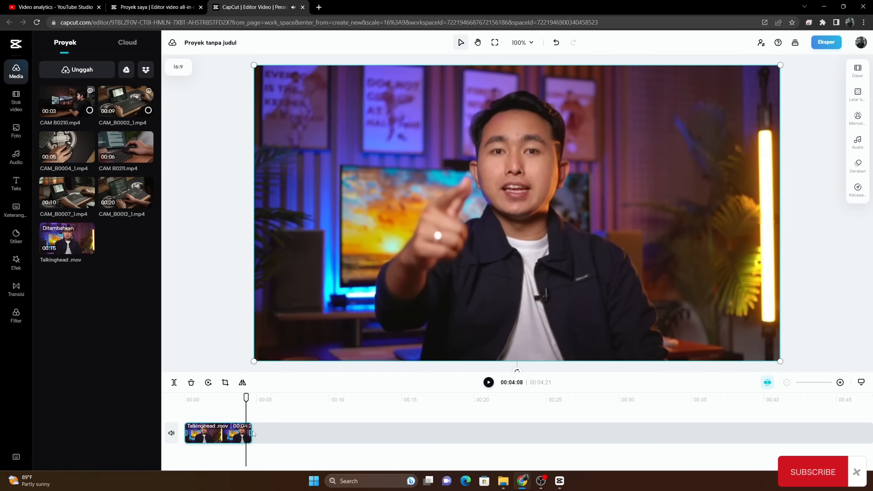
drag(249, 432, 245, 433)
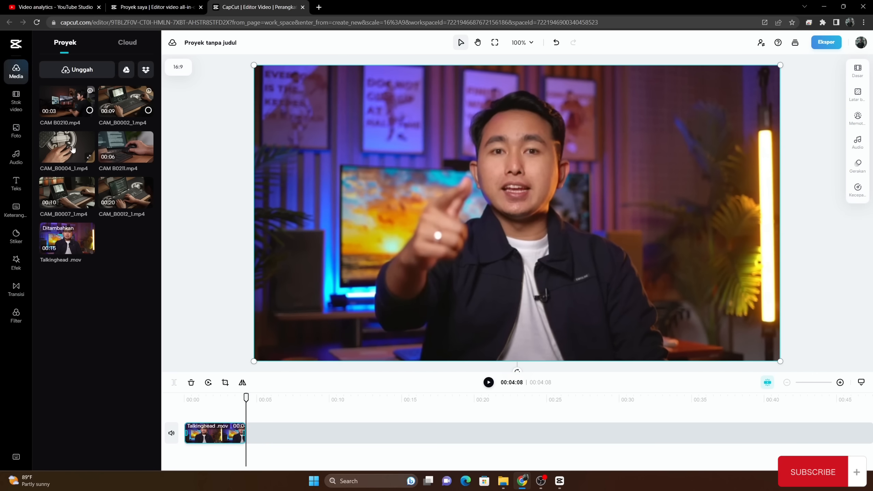
drag(68, 111, 271, 442)
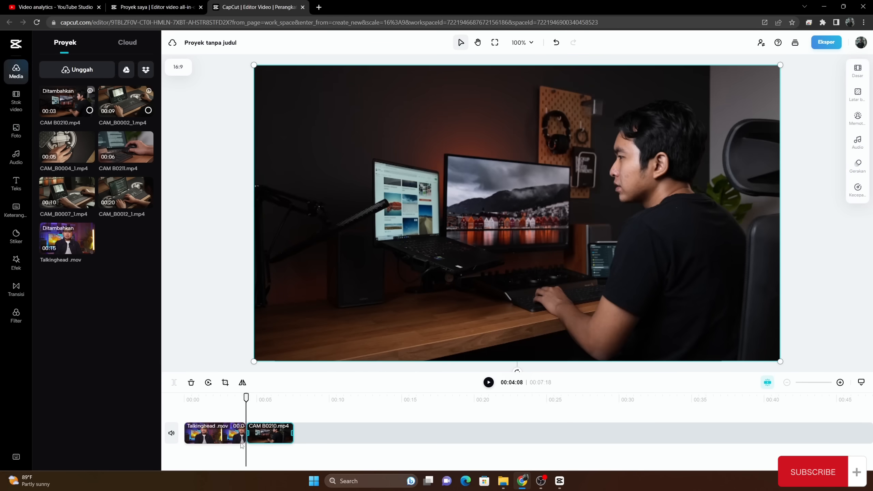
- Add the Lazy Sunday track beneath the start of the CAM B0210.mp4 clip and lower its volume to -9.2 dB
click(22, 163)
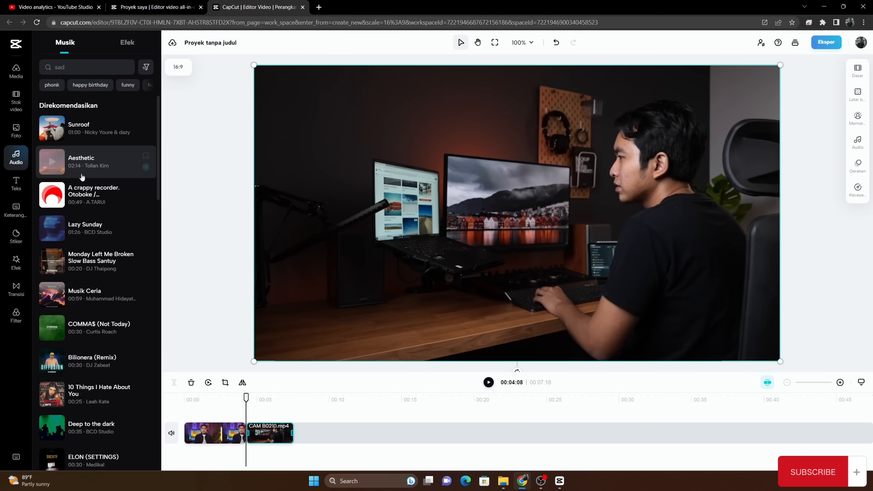
click(53, 228)
click(52, 229)
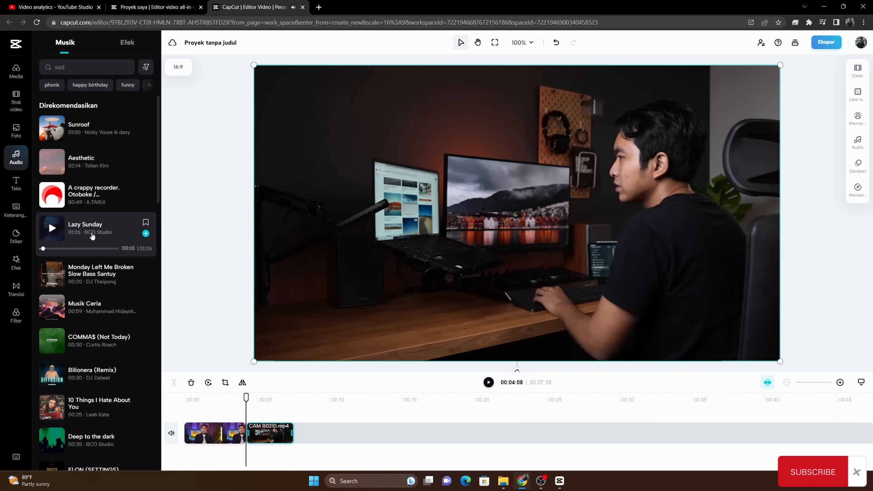
drag(93, 234, 248, 450)
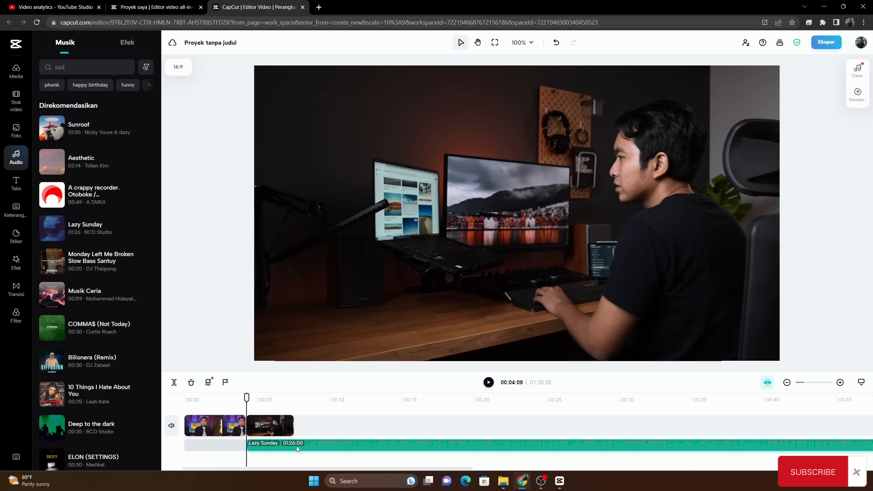
click(409, 445)
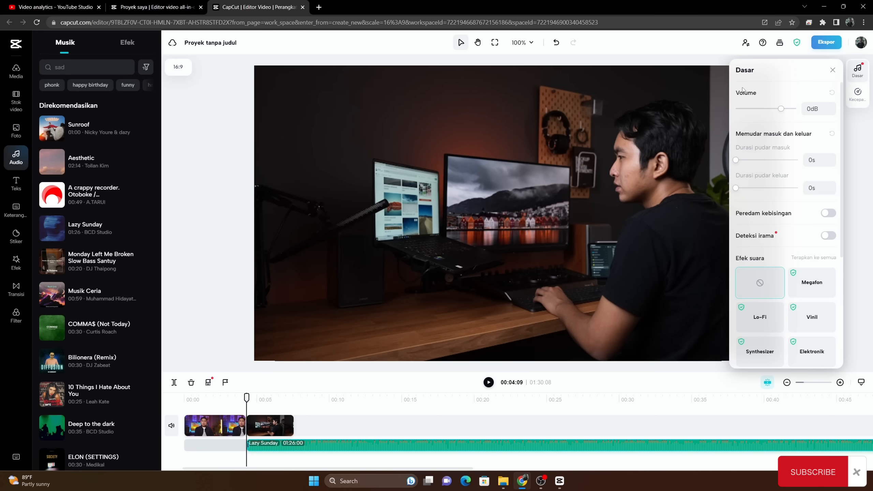
mouse_move(781, 109)
mouse_down()
mouse_move(756, 114)
mouse_move(775, 114)
mouse_up()
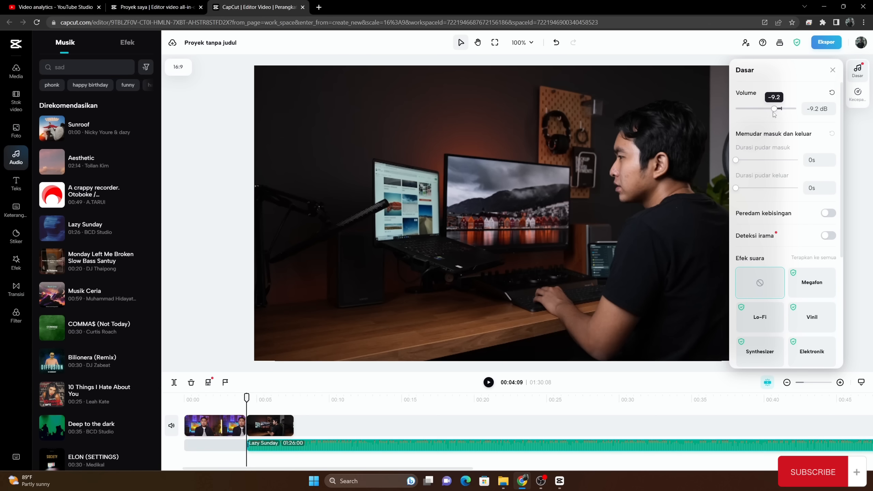
- Play CAM B0210.mp4 against the music and trim the clip's end to 00:05:09
key(space)
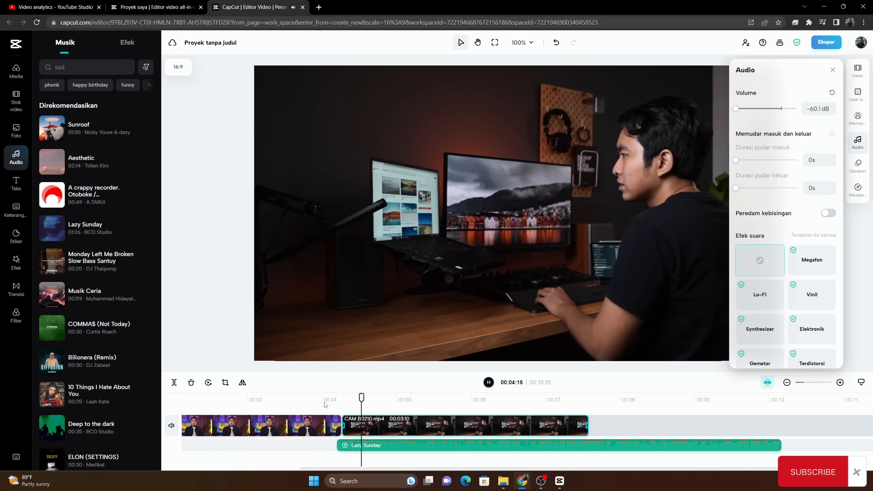
click(581, 425)
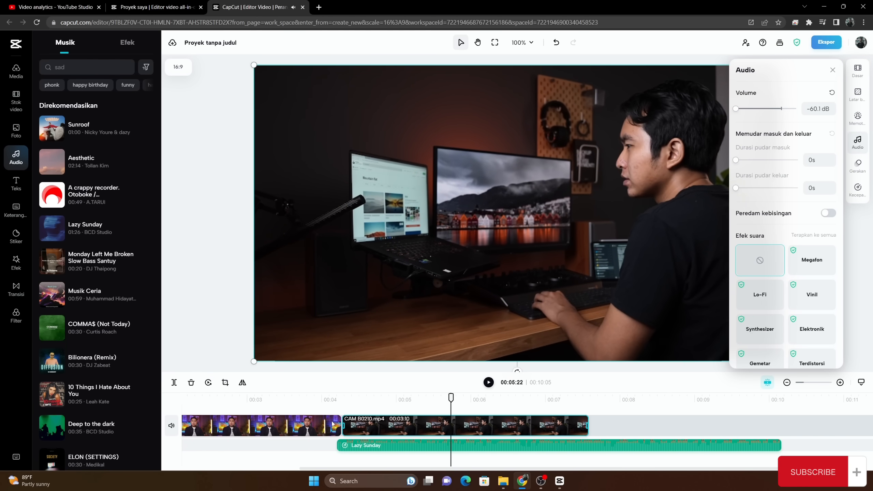
click(329, 407)
key(space)
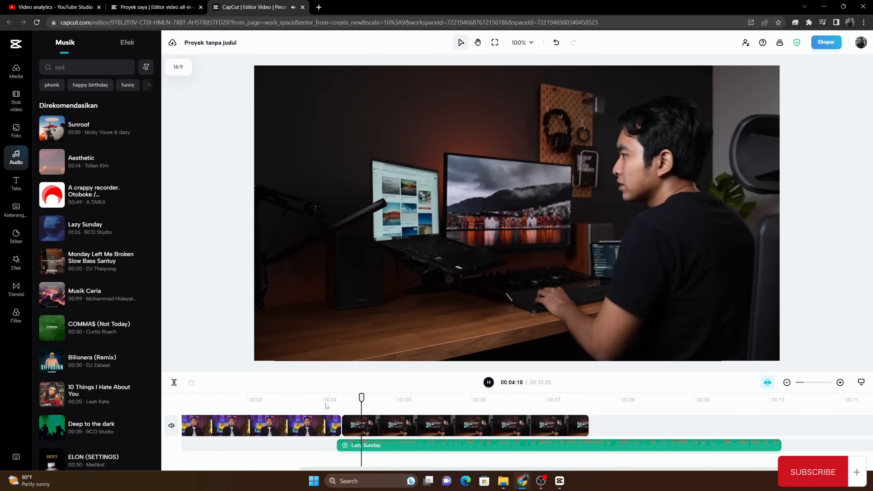
key(space)
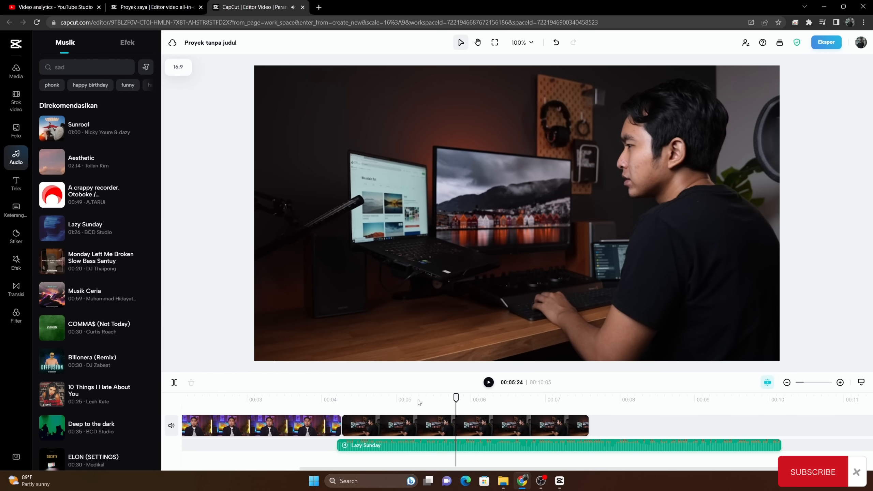
click(419, 402)
click(586, 425)
drag(586, 425, 418, 425)
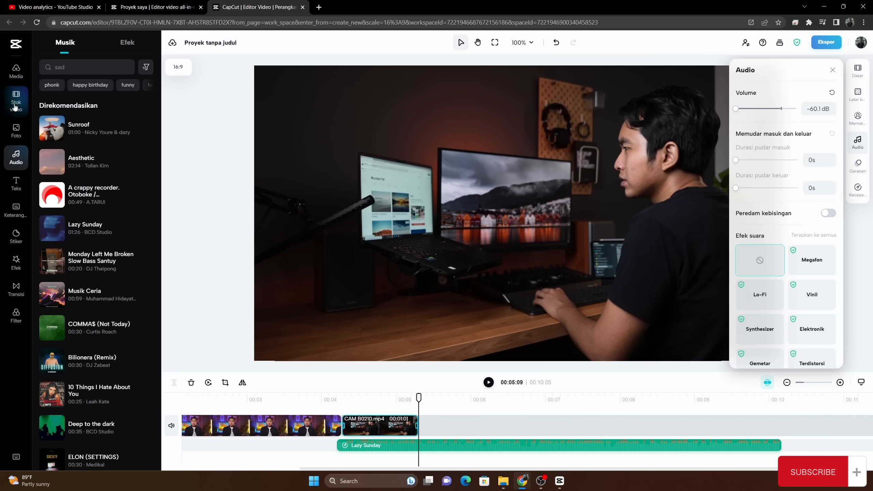
- Append further B-roll, including CAM_B0004_1.mp4 and CAM_B0007_1.mp4, after CAM B0210.mp4 and shorten the sequence to about 10 seconds
click(16, 70)
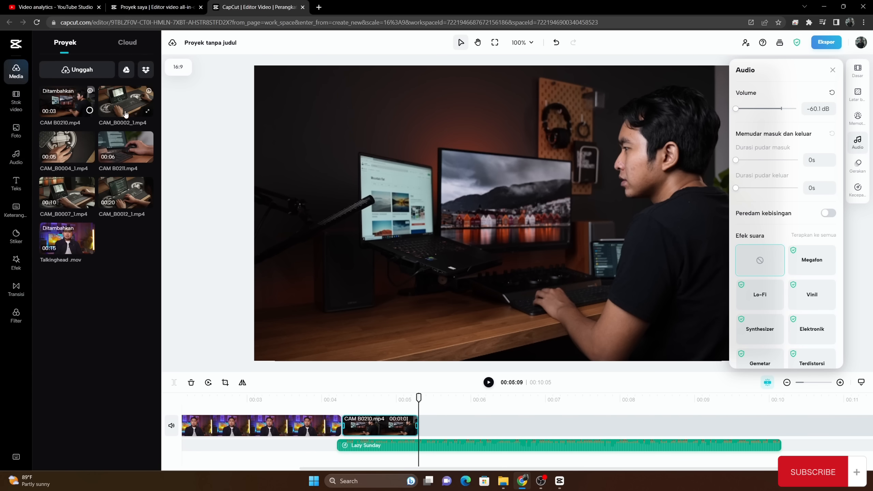
drag(61, 157, 482, 427)
click(858, 141)
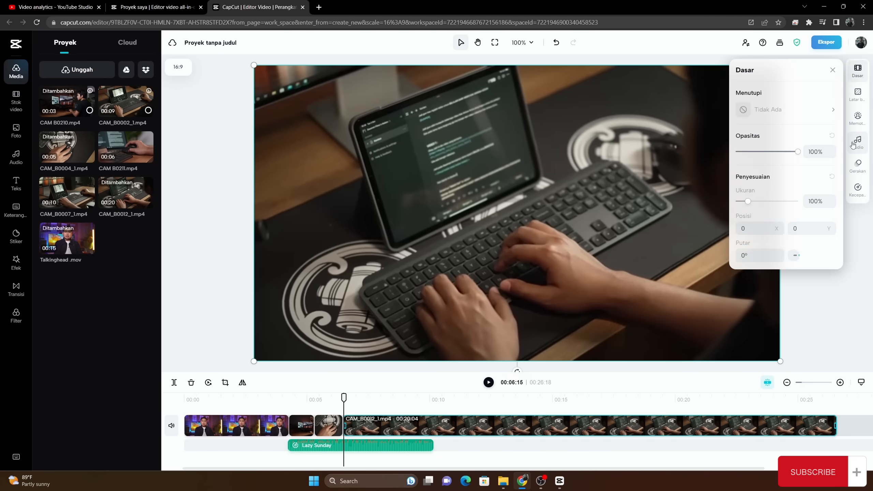
click(854, 145)
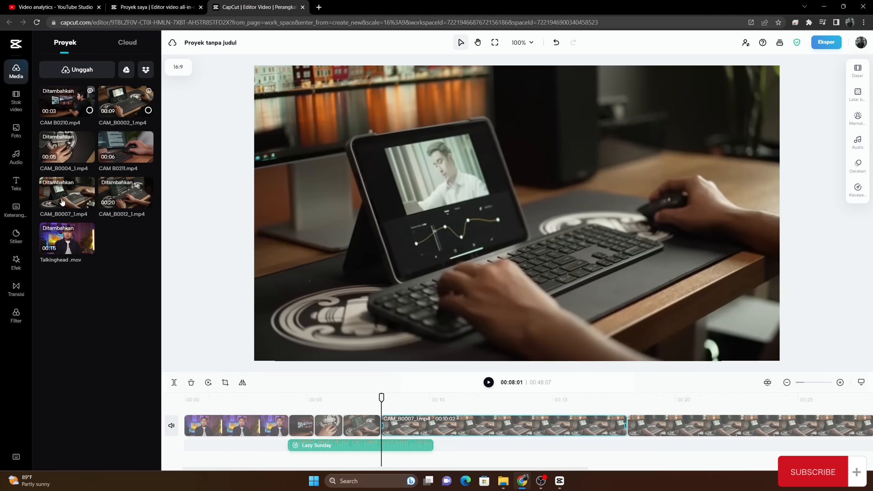
right_click(628, 429)
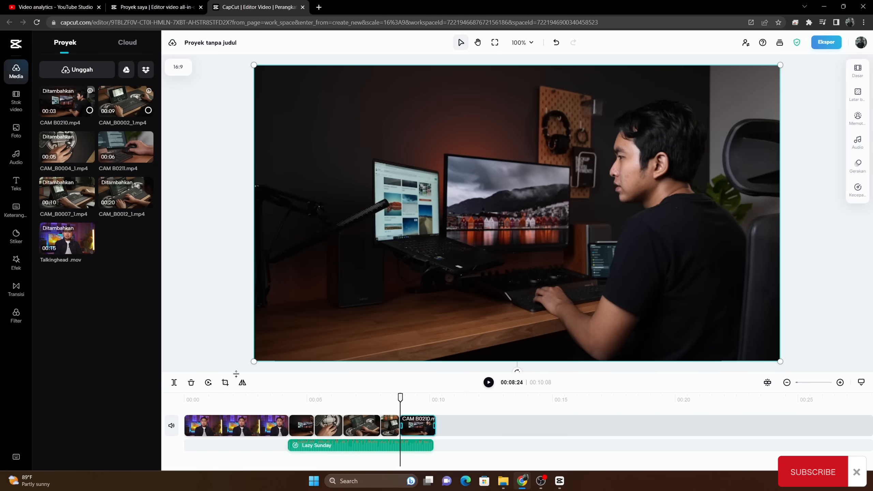
- Play the assembled sequence from the beginning to review the cuts against the music
key(space)
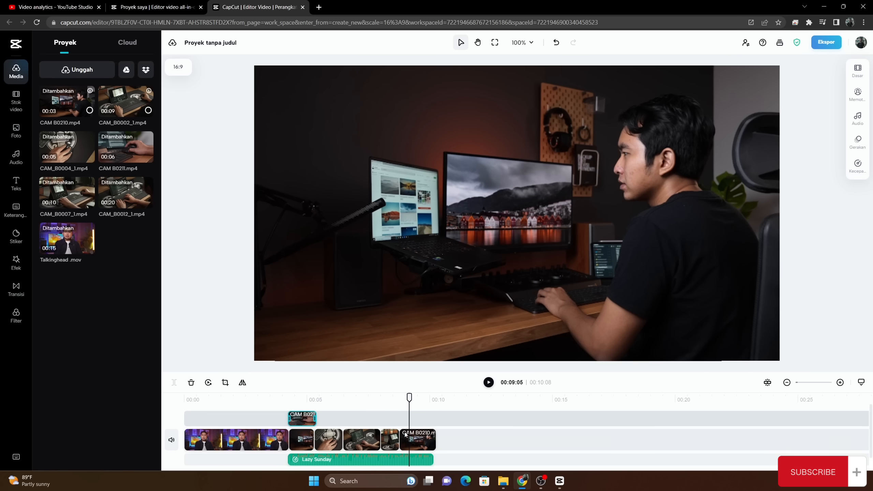
drag(409, 397, 179, 395)
key(space)
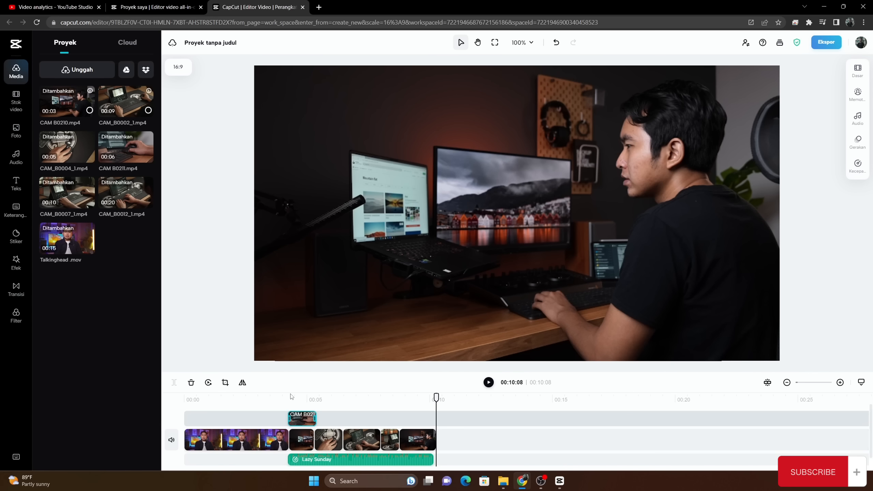
- Toggle the timeline's automatic snapping, leave it on, and place the playhead at 00:00:29 in the Talkinghead .mov clip
click(262, 440)
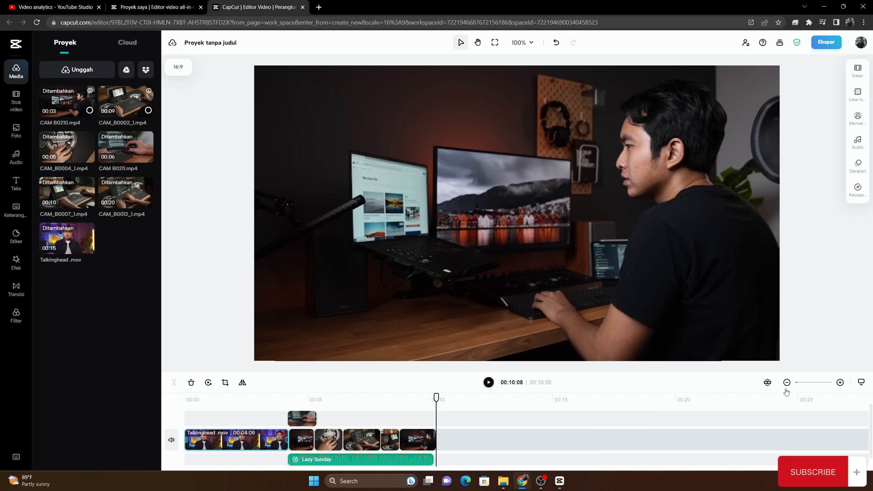
click(768, 383)
click(769, 385)
click(301, 440)
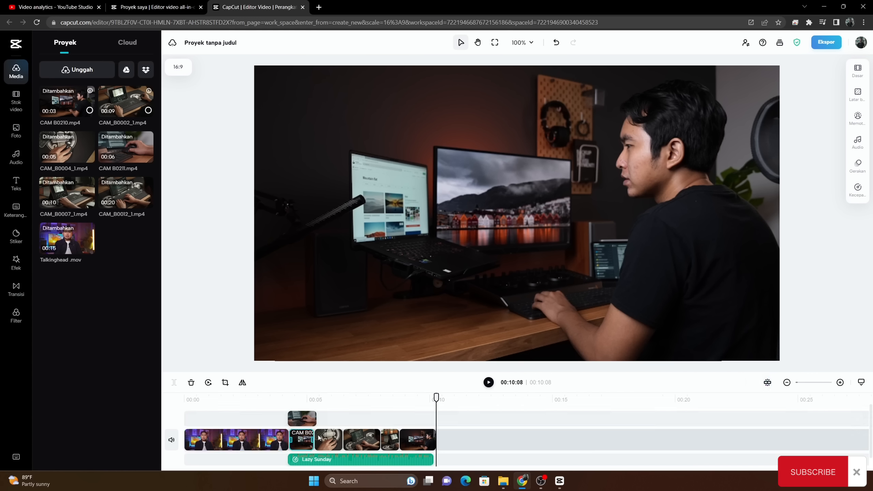
click(768, 382)
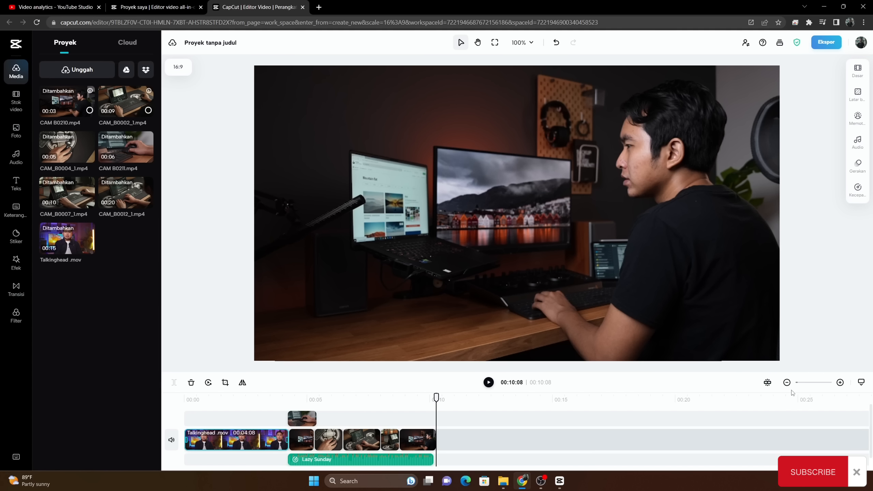
click(208, 405)
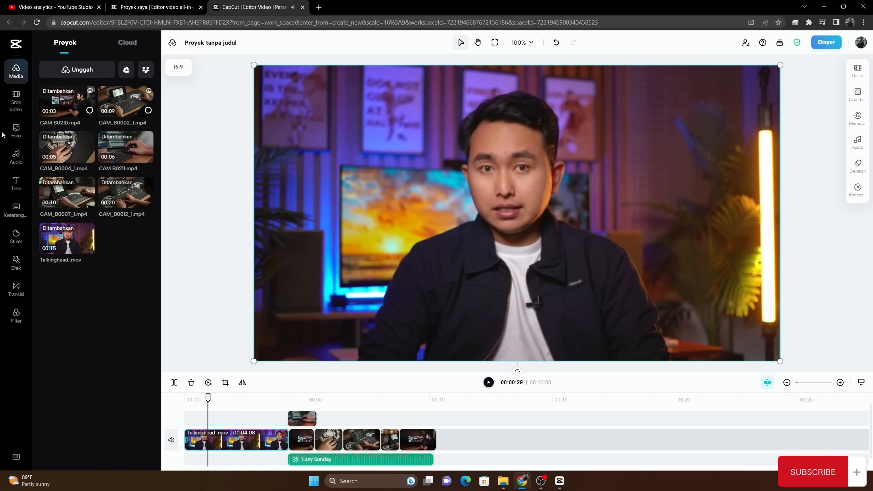
- Add the stock video of snowy mountains above clouds to the overlay track after the existing B-roll and trim it to about 1 second
click(15, 102)
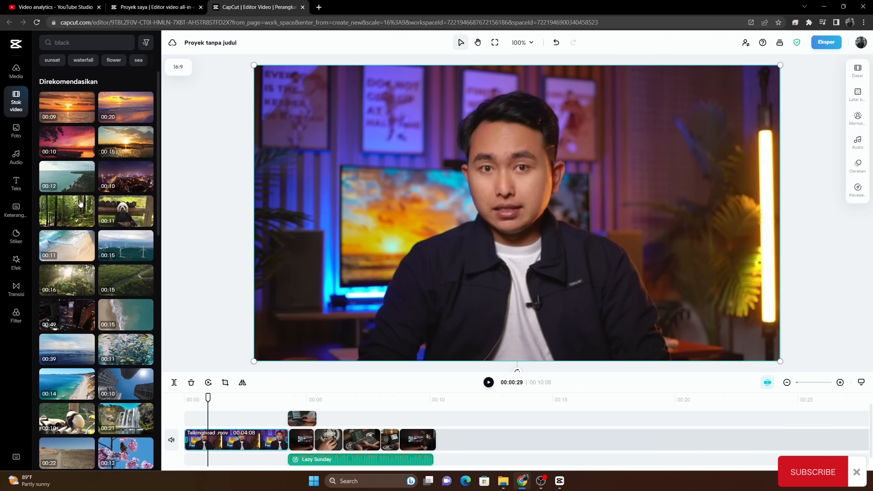
scroll(80, 203, down, 8)
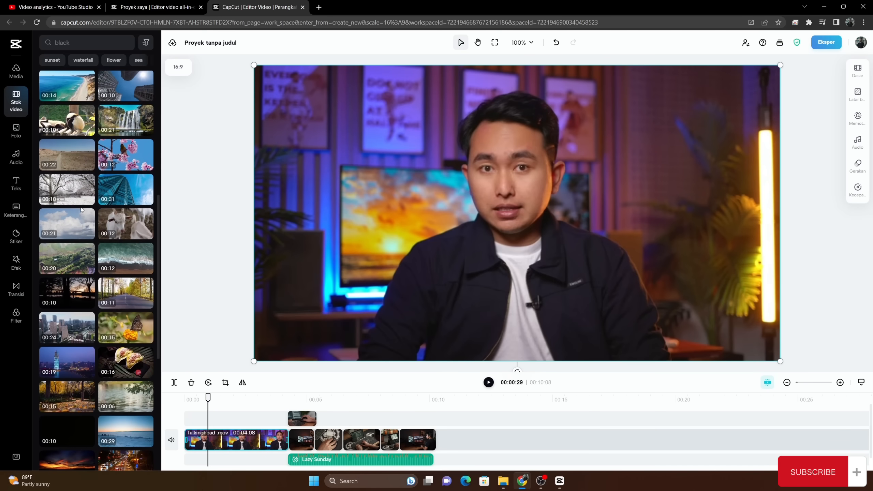
scroll(82, 210, down, 4)
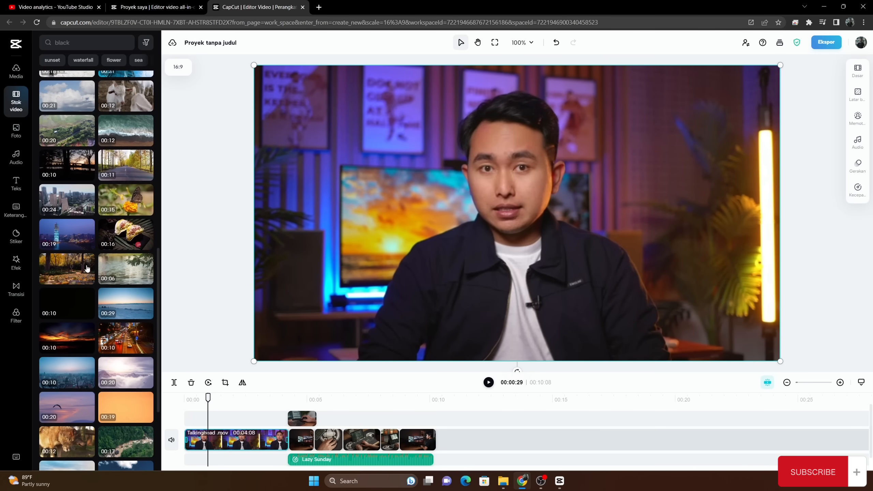
scroll(99, 267, down, 3)
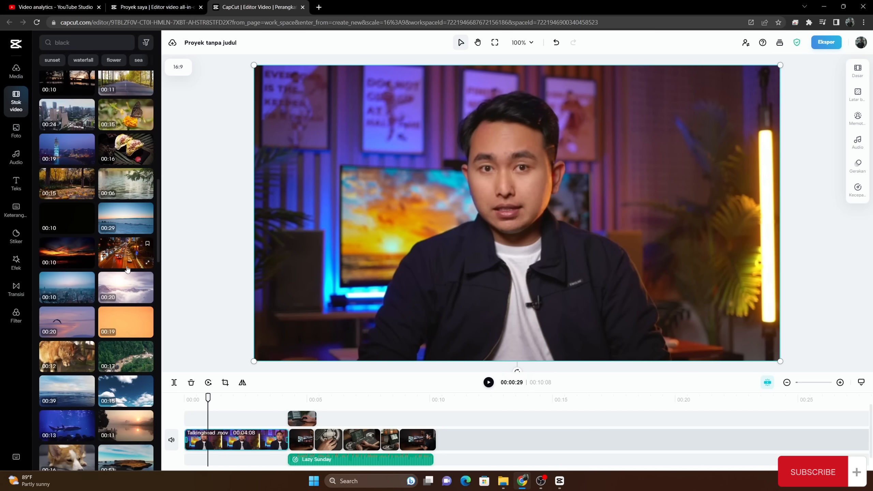
click(274, 403)
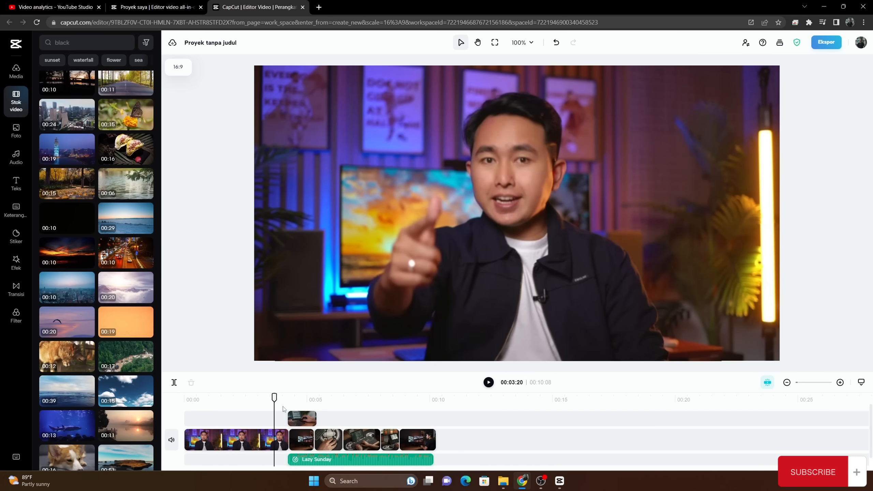
key(space)
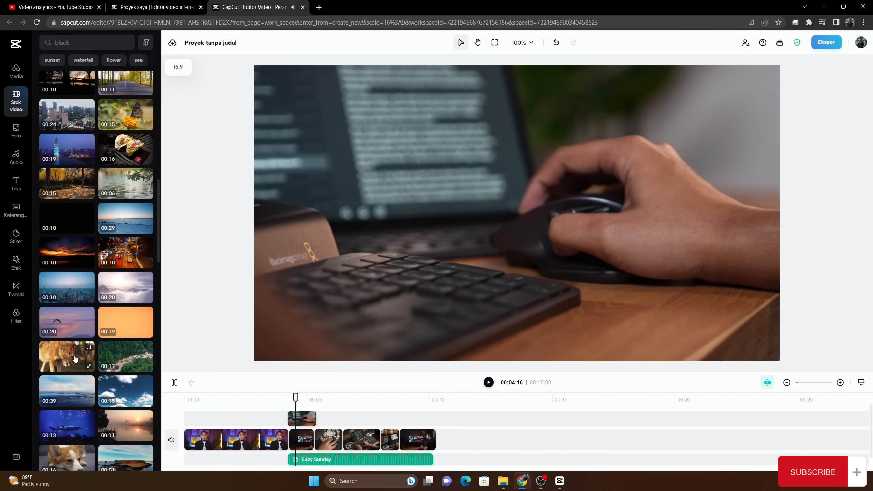
drag(120, 289, 366, 423)
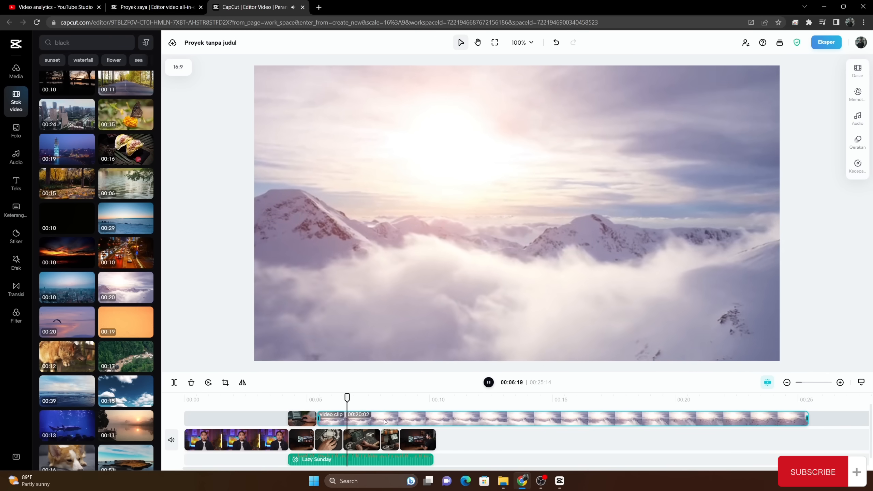
key(space)
drag(807, 417, 339, 406)
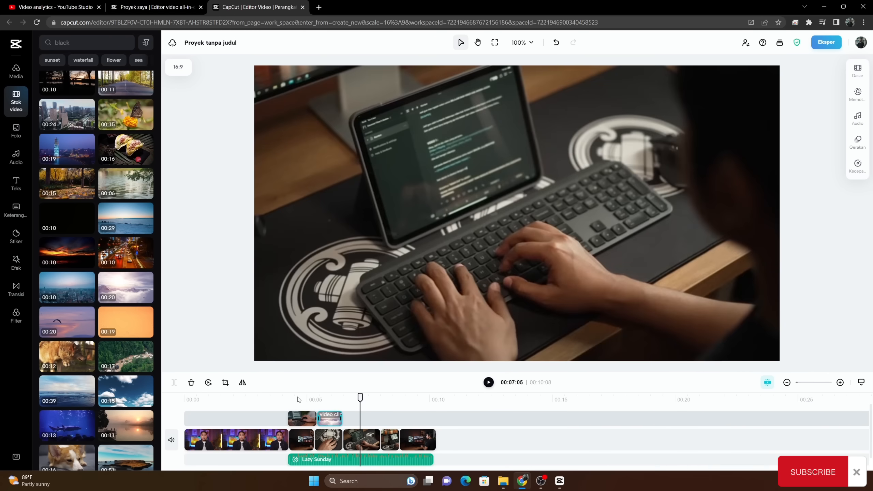
- Browse further through the stock videos and search them for rain
click(297, 399)
scroll(49, 348, down, 5)
scroll(49, 349, down, 5)
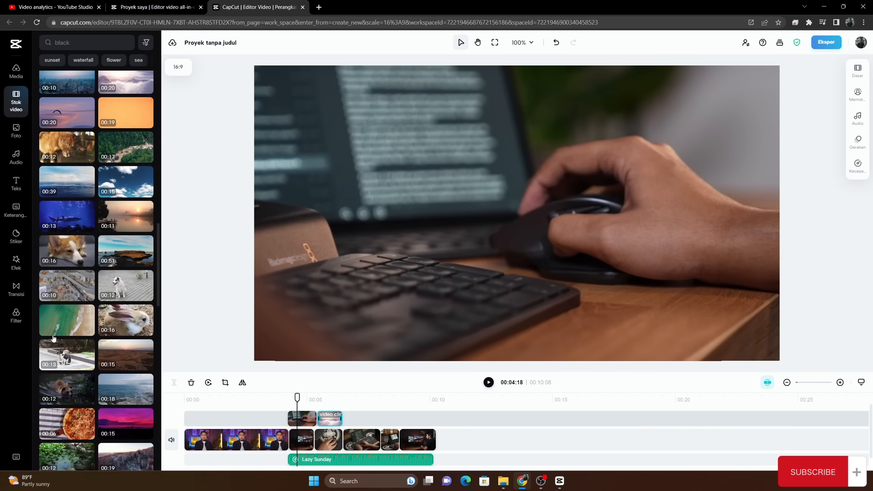
click(66, 43)
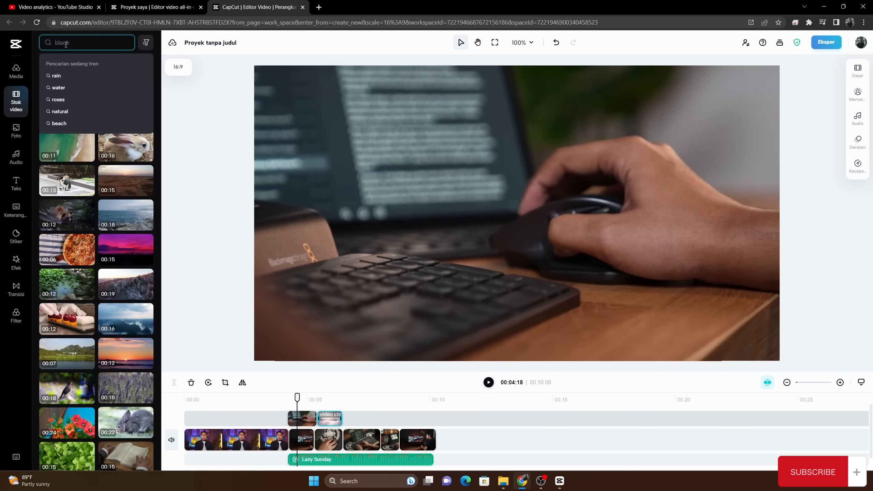
text(rain)
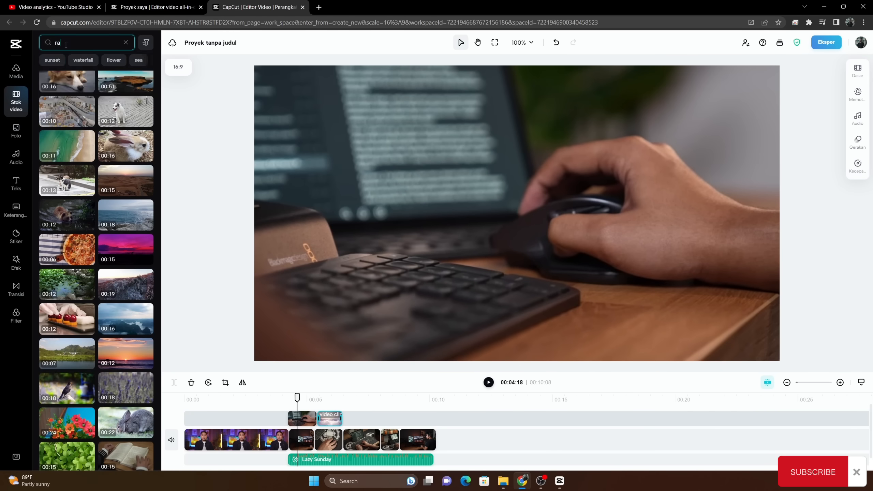
key(Return)
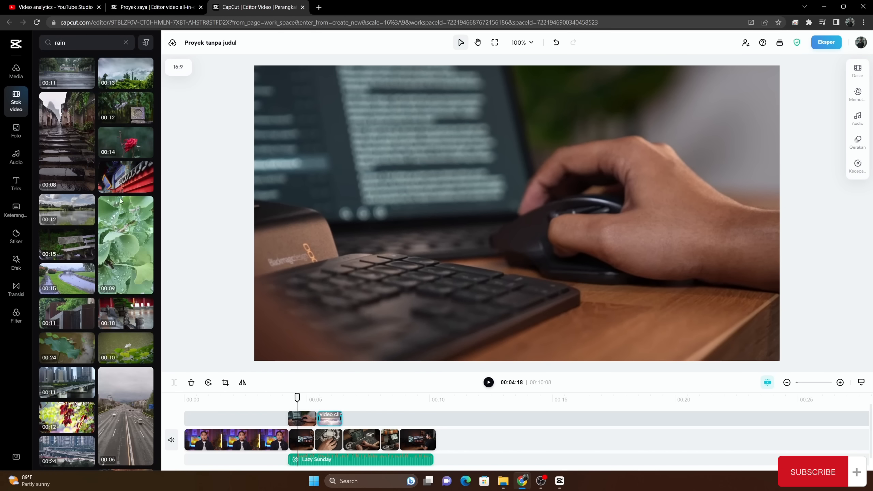
click(13, 111)
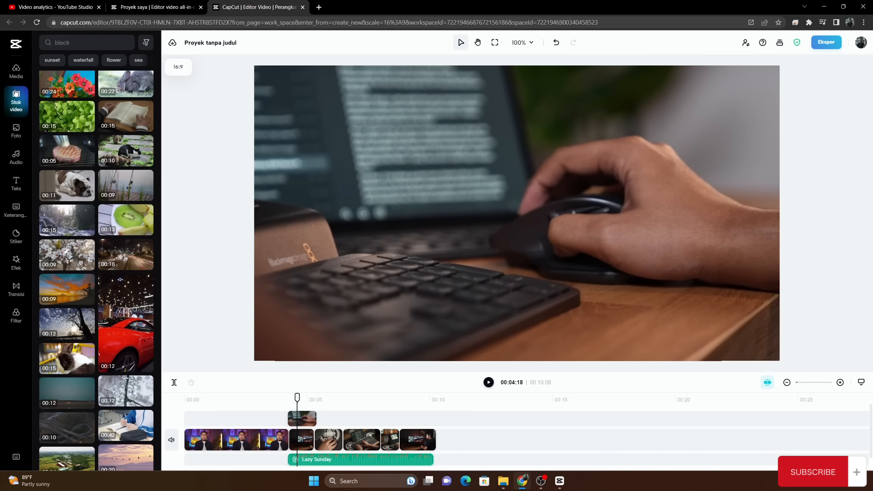
- Browse the stock photo library for usable images
click(16, 131)
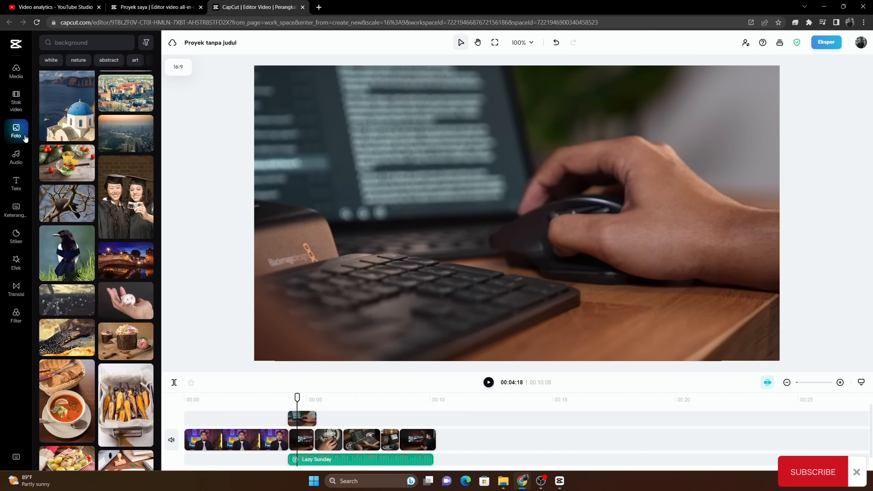
scroll(116, 258, down, 1)
scroll(116, 258, down, 10)
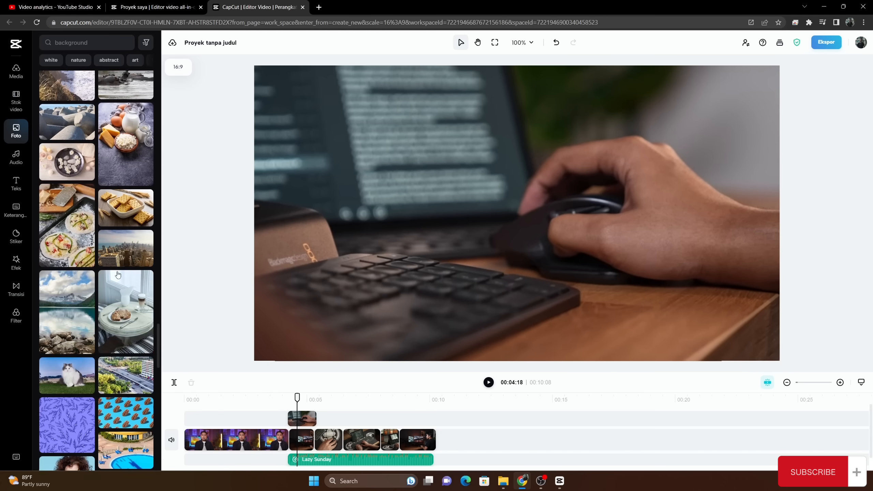
scroll(119, 279, down, 5)
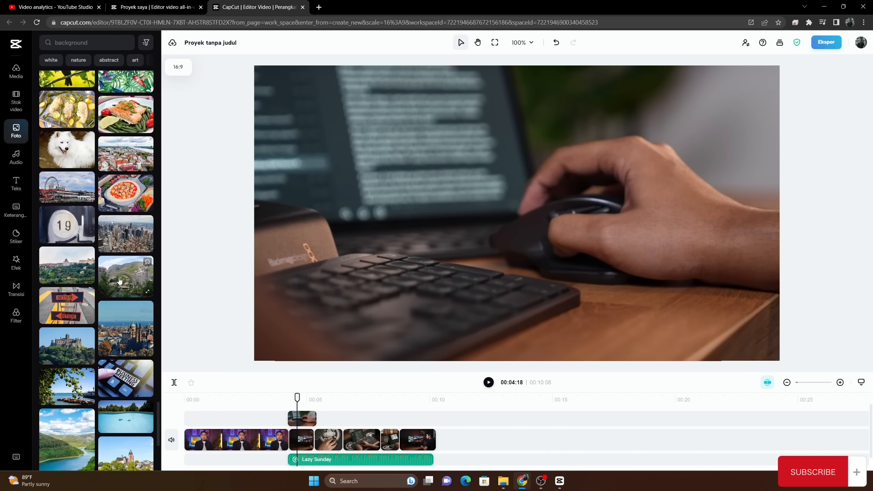
scroll(124, 281, down, 6)
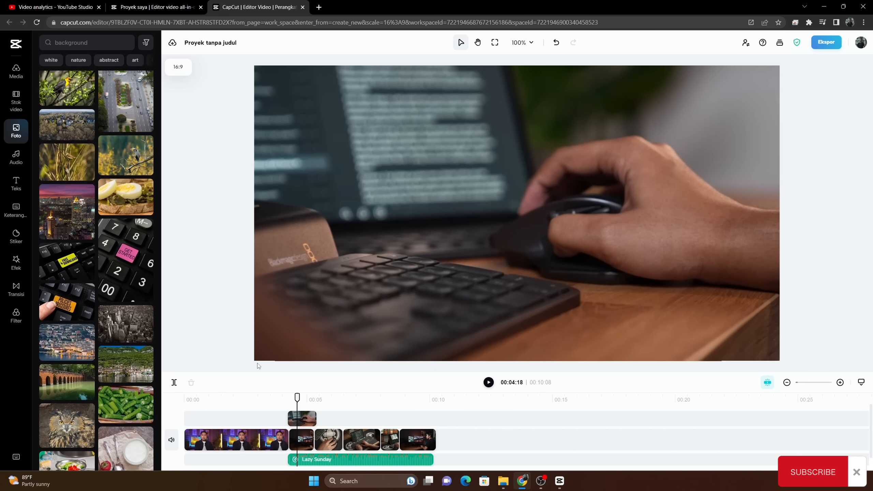
scroll(103, 255, up, 8)
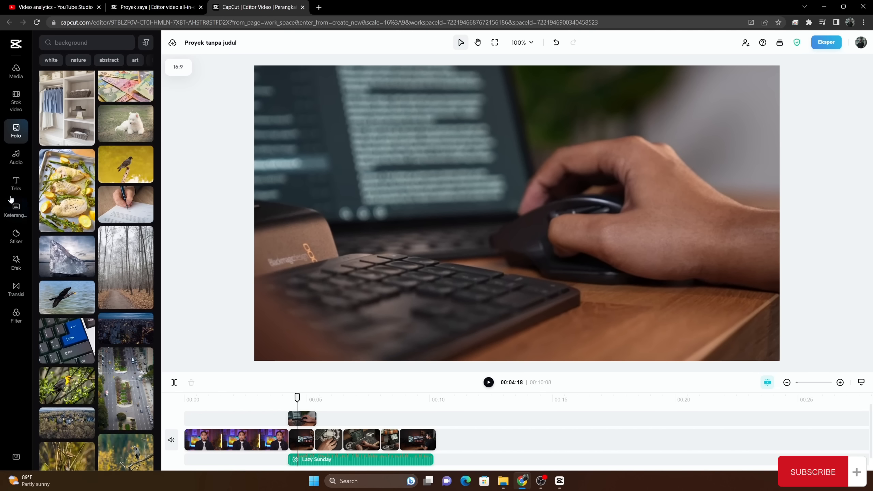
- Add a body text at about 00:02:01 over the talking-head clip reading "Selamat datang di video academy"
click(16, 189)
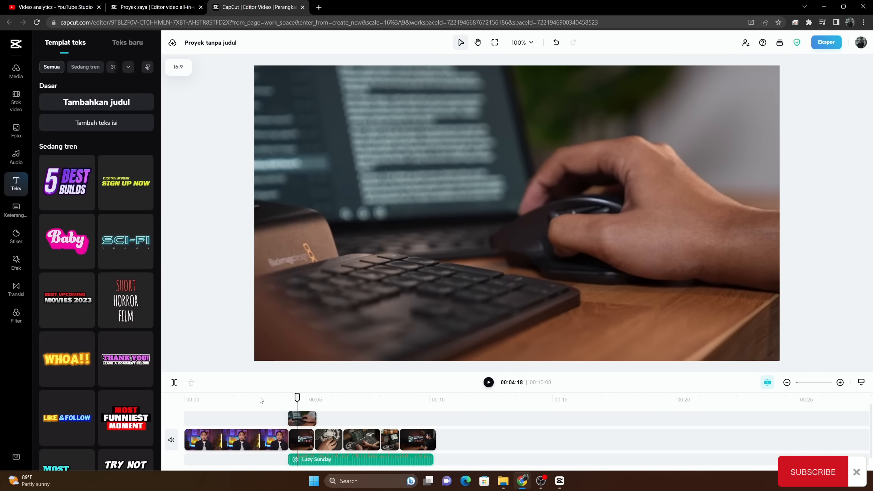
click(234, 401)
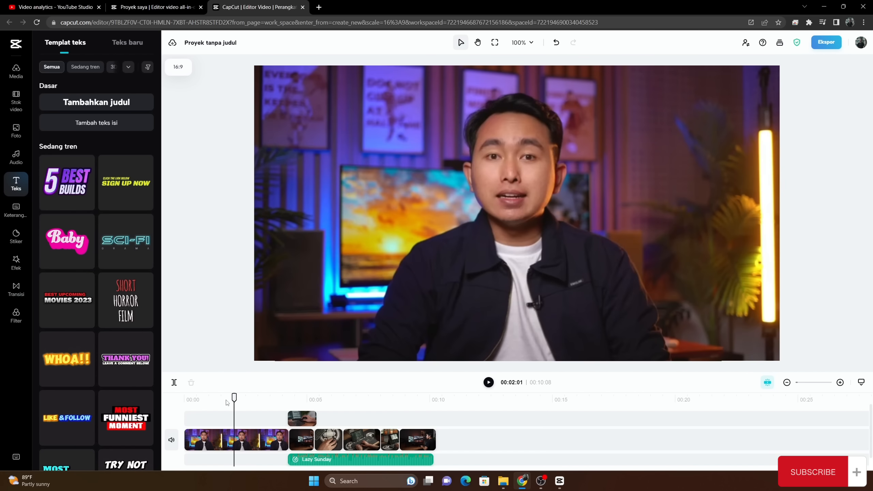
click(107, 126)
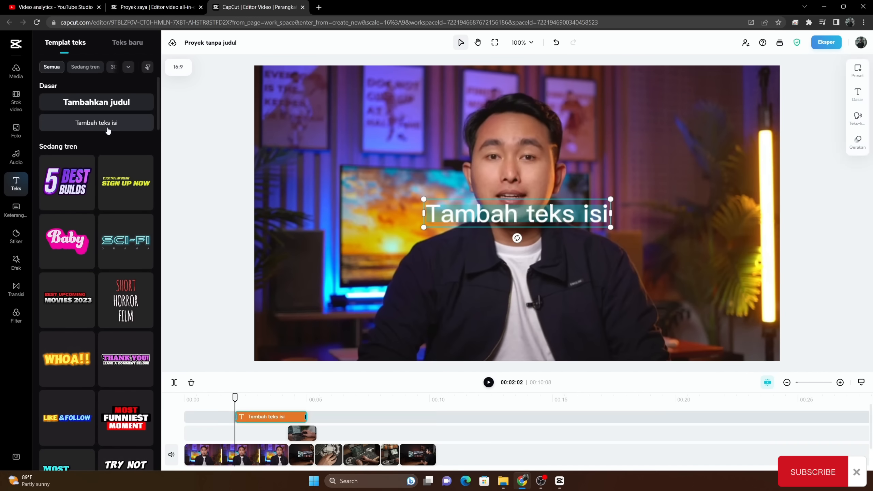
click(525, 213)
key(ctrl+a)
key(BackSpace)
text(Selamat)
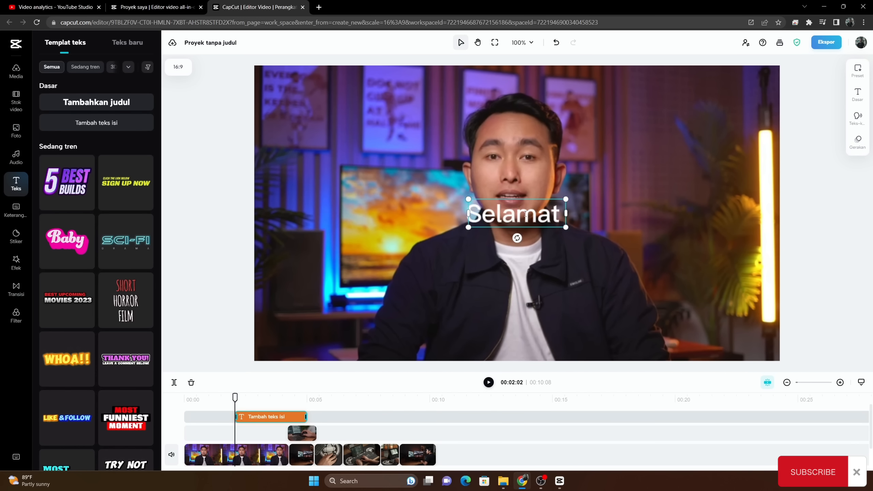
text( datang di video)
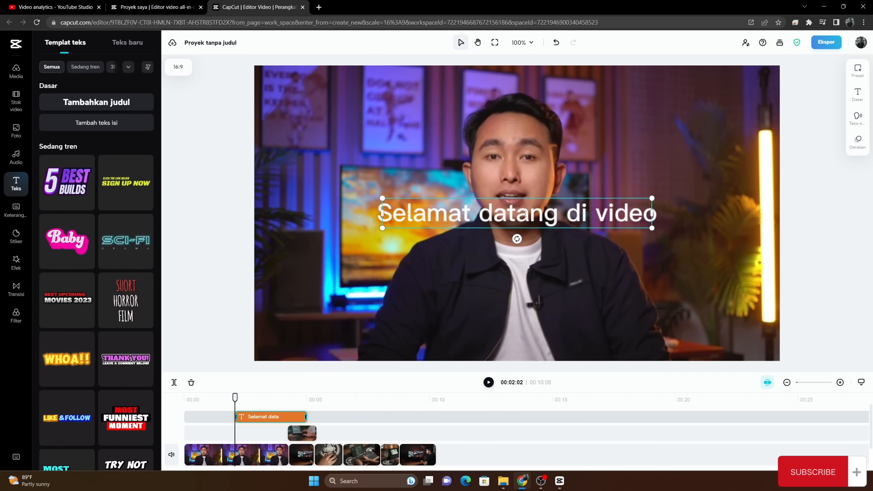
text( academy)
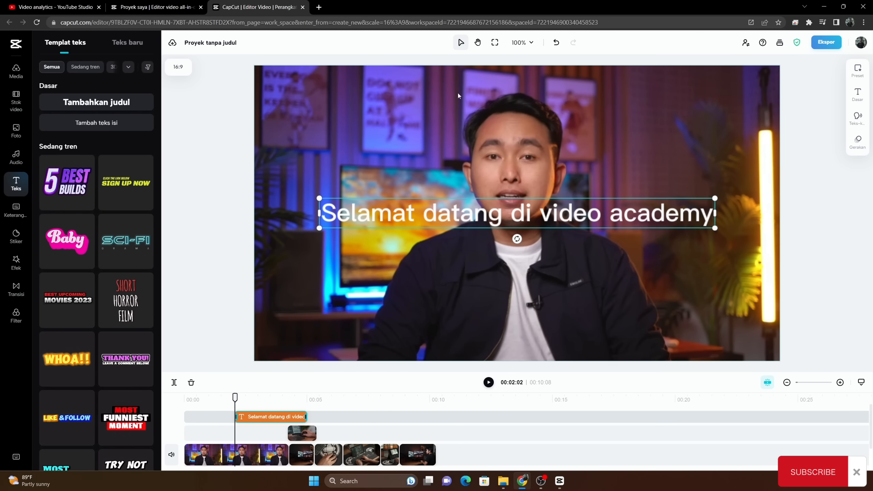
- Try the ZY Patrician font on the caption and undo the font change
click(858, 98)
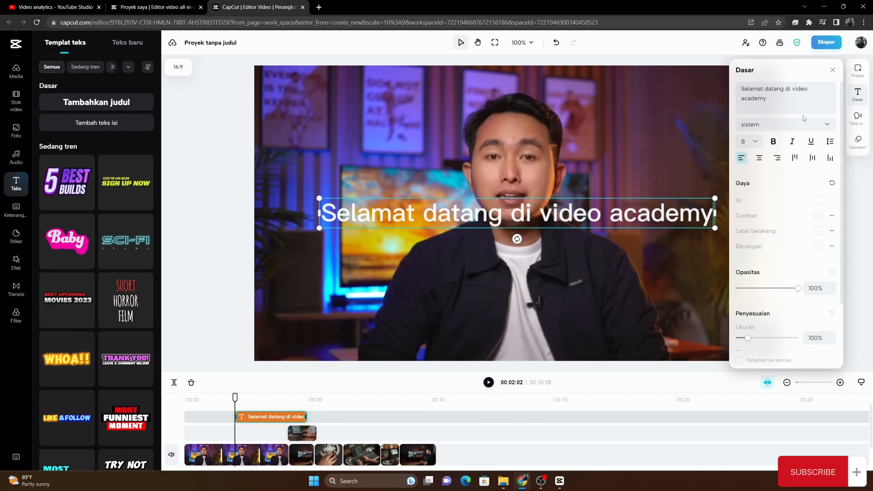
click(758, 125)
click(763, 173)
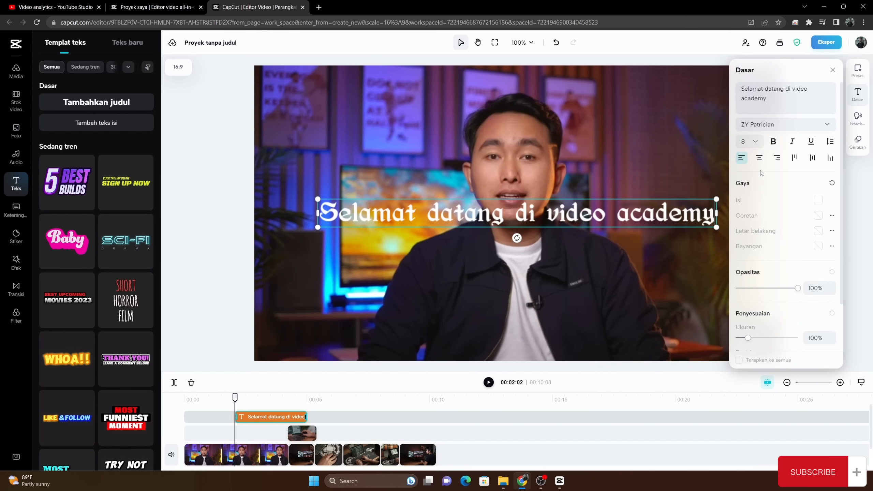
click(759, 126)
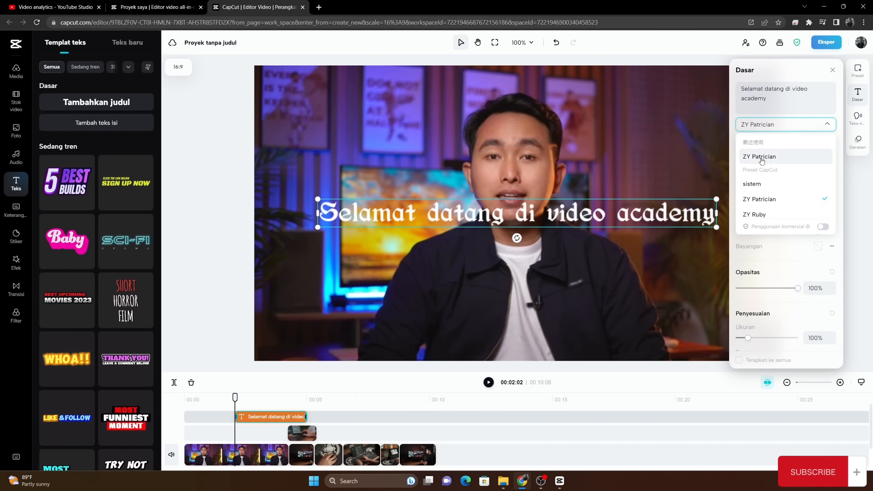
click(698, 108)
key(ctrl+z)
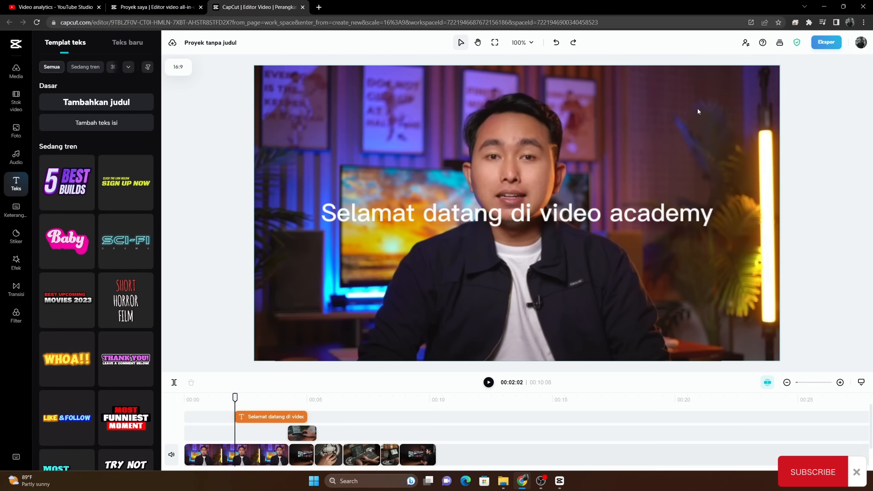
- Try several style presets on the "Selamat datang di video academy" caption and apply the one with white text on a black background
click(664, 202)
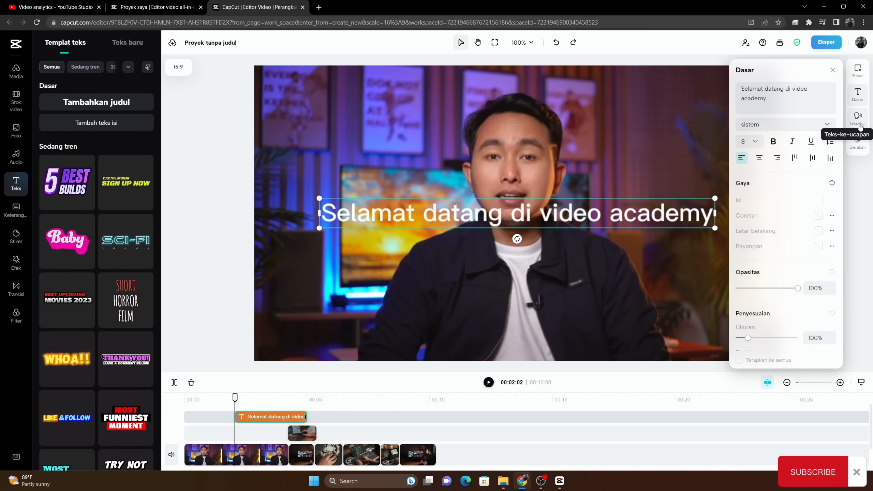
click(859, 71)
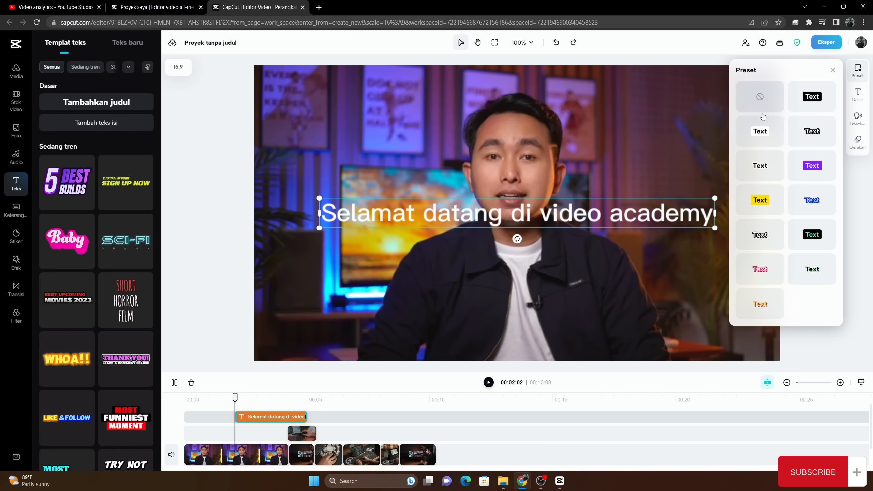
click(758, 131)
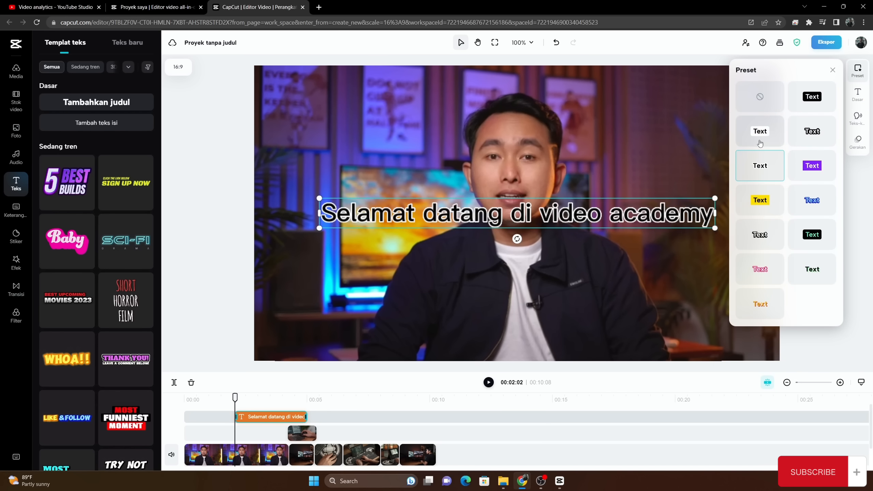
click(807, 173)
click(756, 157)
click(759, 146)
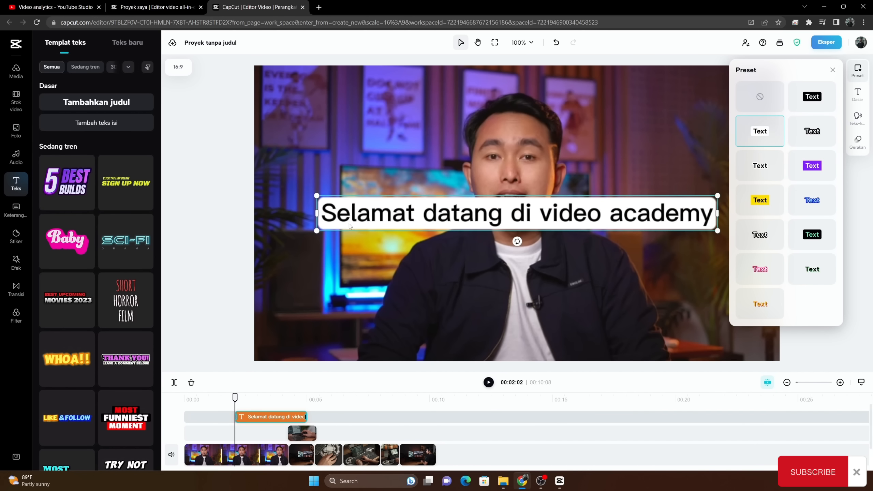
click(329, 214)
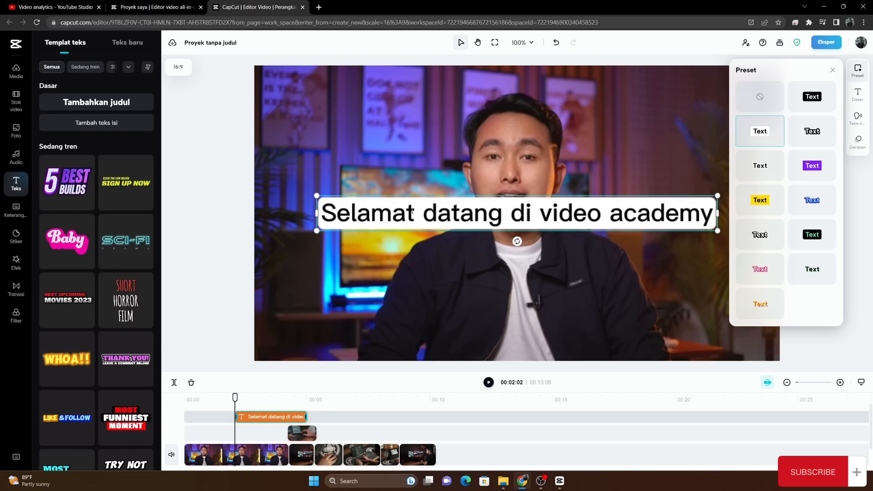
click(757, 194)
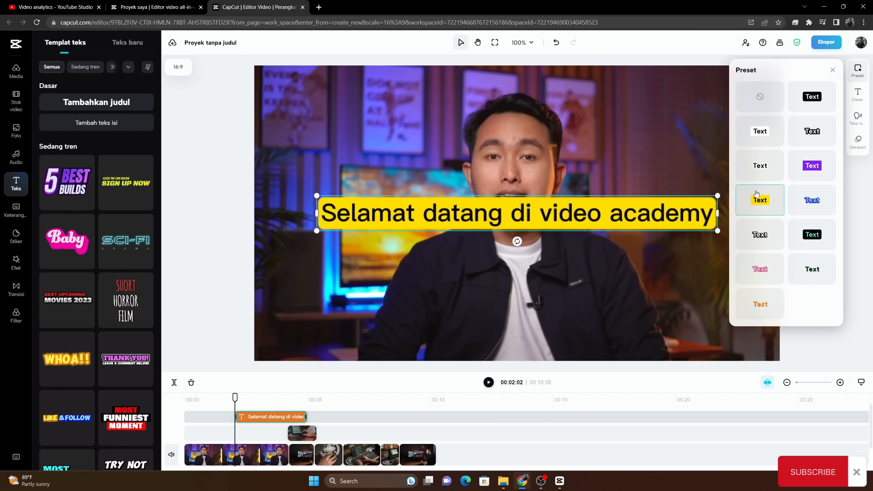
click(816, 136)
click(794, 91)
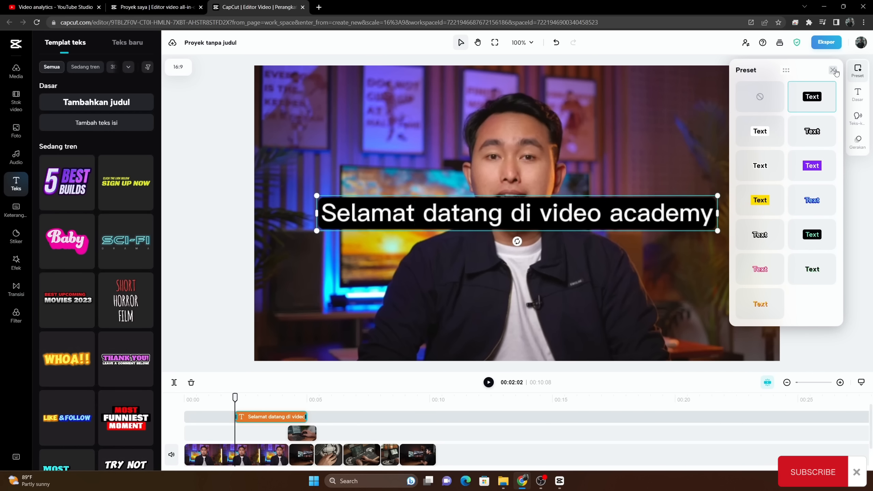
- Try the Kembali, Elastic, Gangguan and Turun exit animations on the caption and look over the loop animations
click(855, 142)
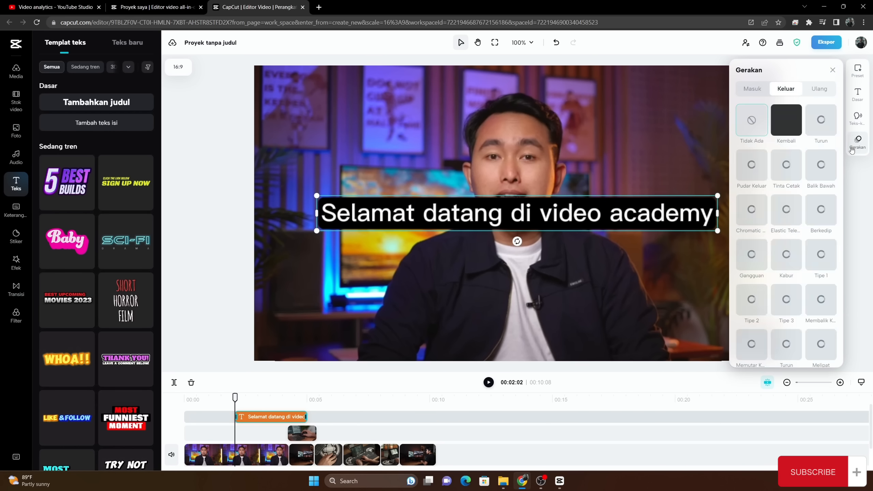
click(791, 128)
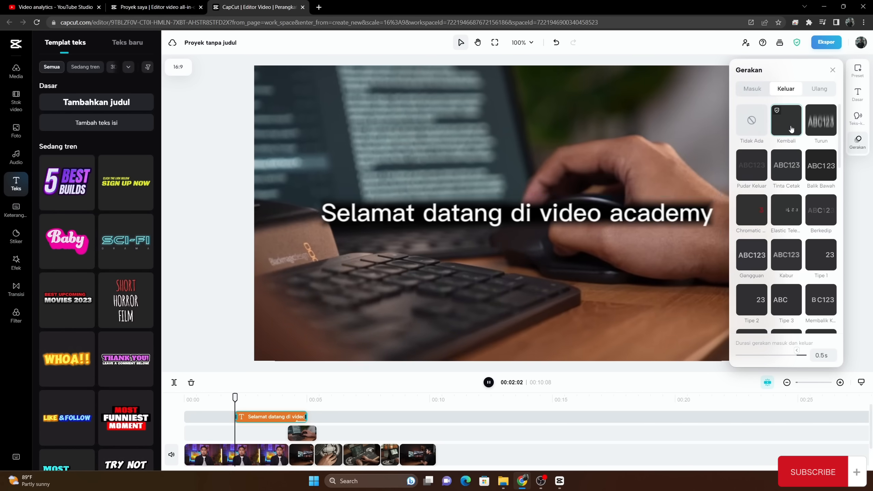
click(788, 221)
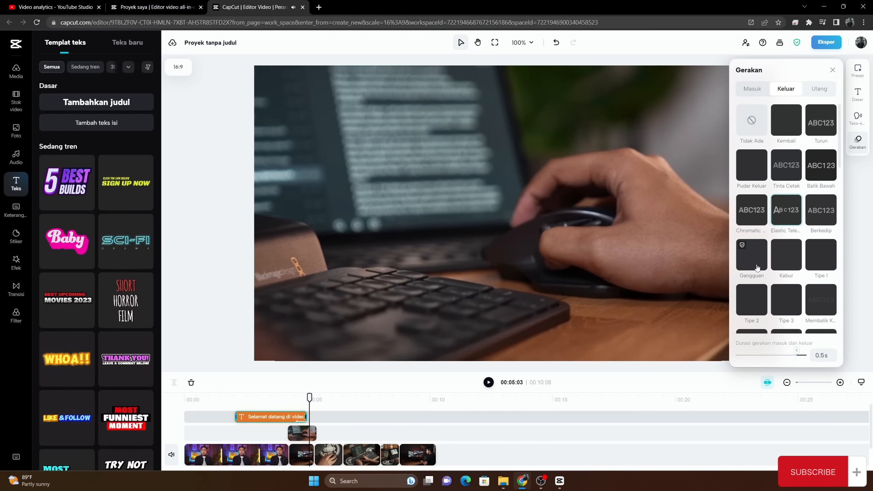
click(757, 267)
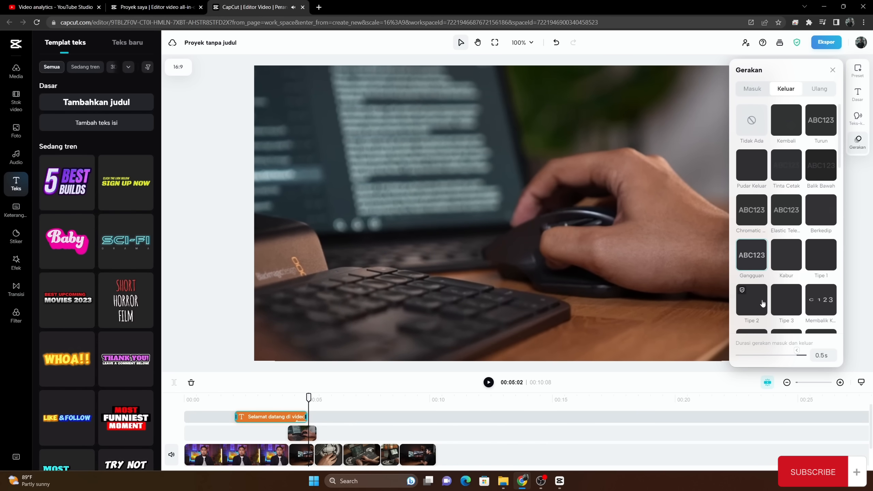
scroll(768, 290, down, 2)
click(787, 260)
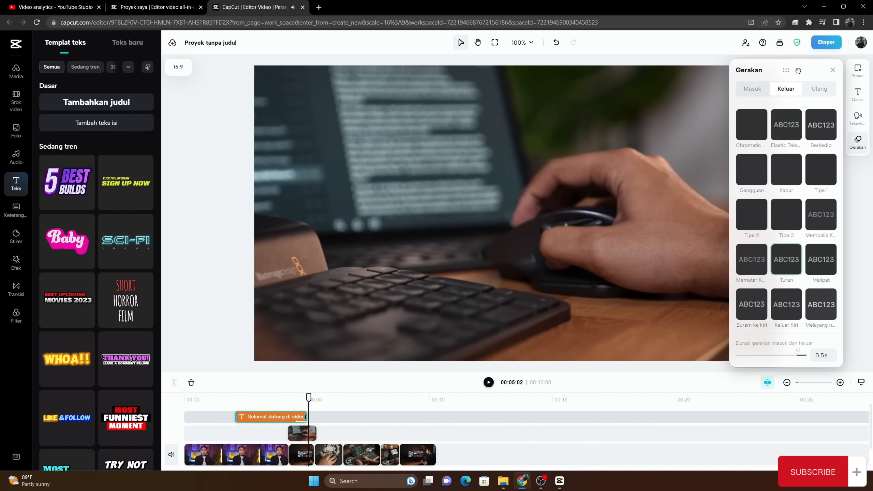
click(752, 89)
click(785, 89)
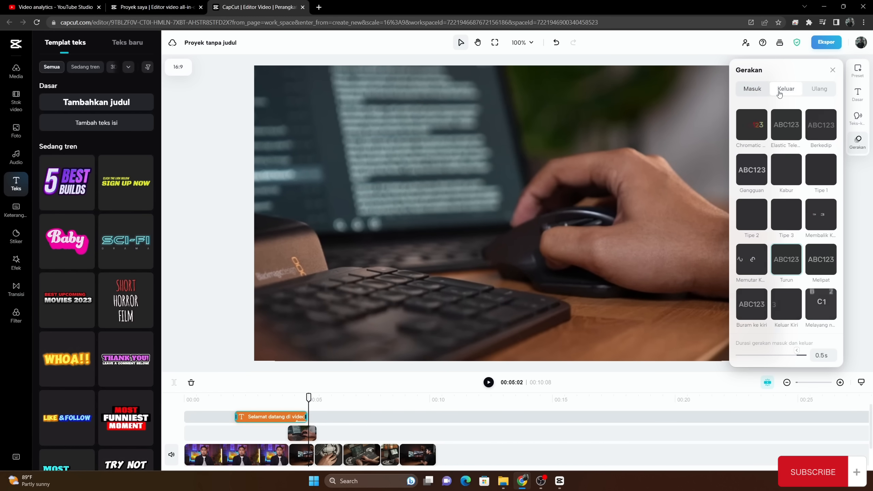
click(819, 90)
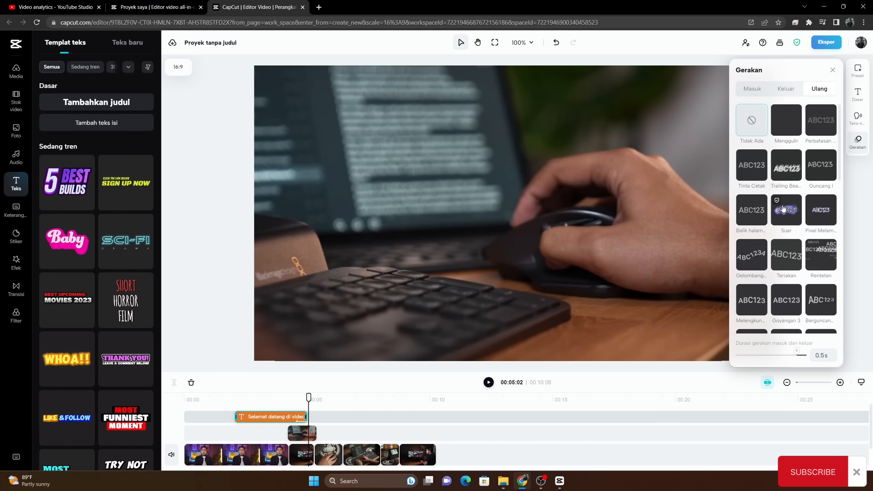
- Delete the "Selamat datang di video academy" text from the timeline
click(833, 70)
key(Delete)
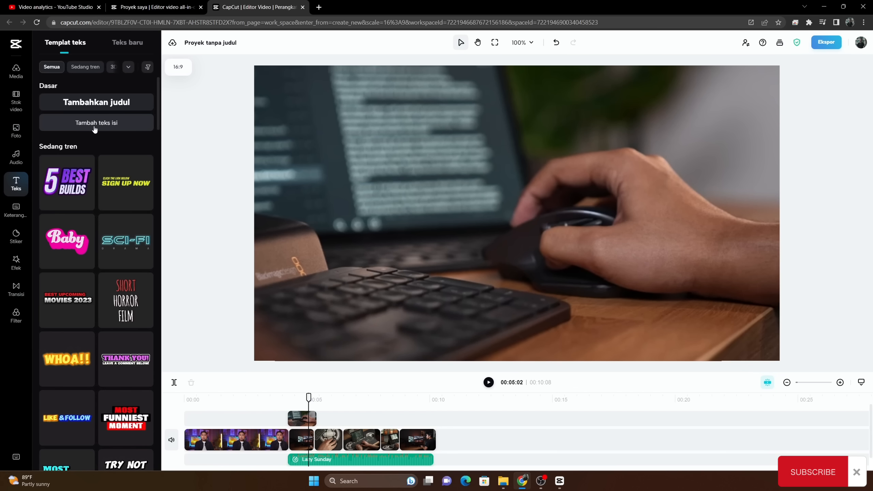
- Generate automatic captions for the video with the spoken language set to Bahasa Indonesia
click(15, 218)
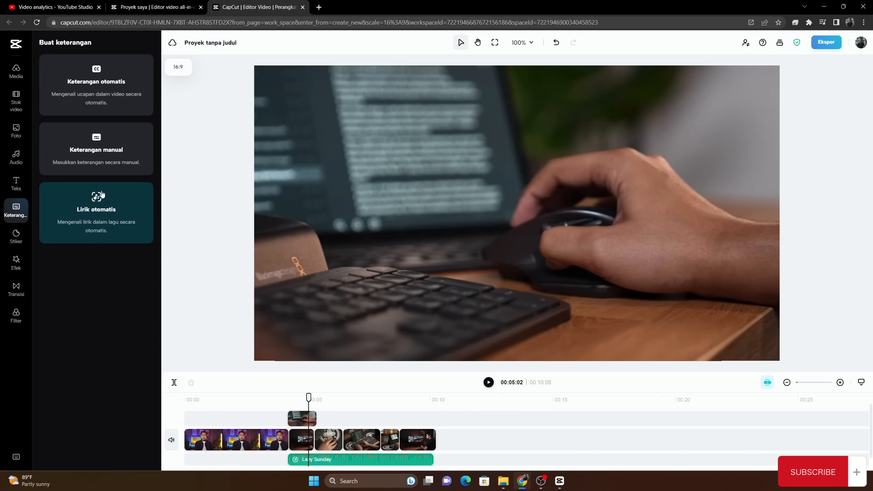
click(88, 98)
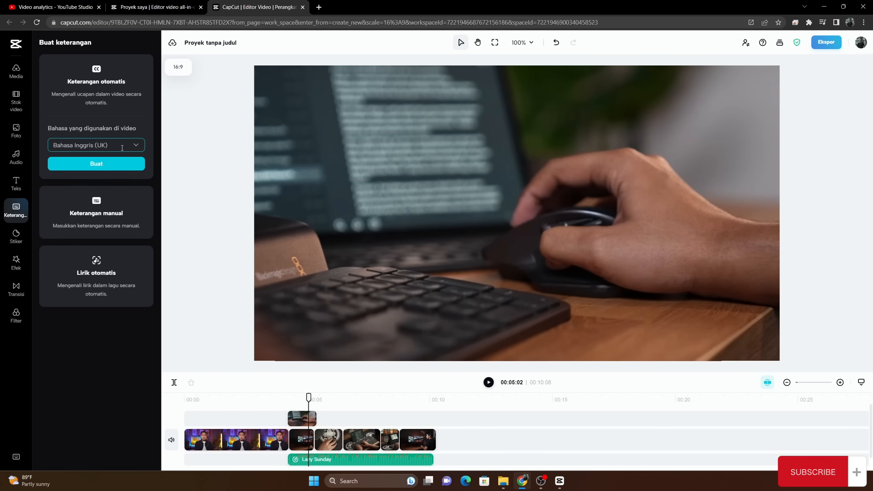
click(135, 146)
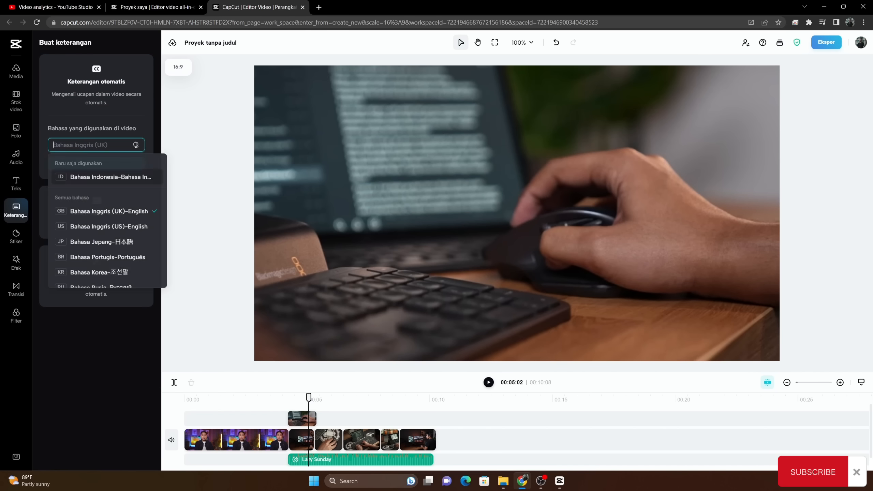
click(132, 177)
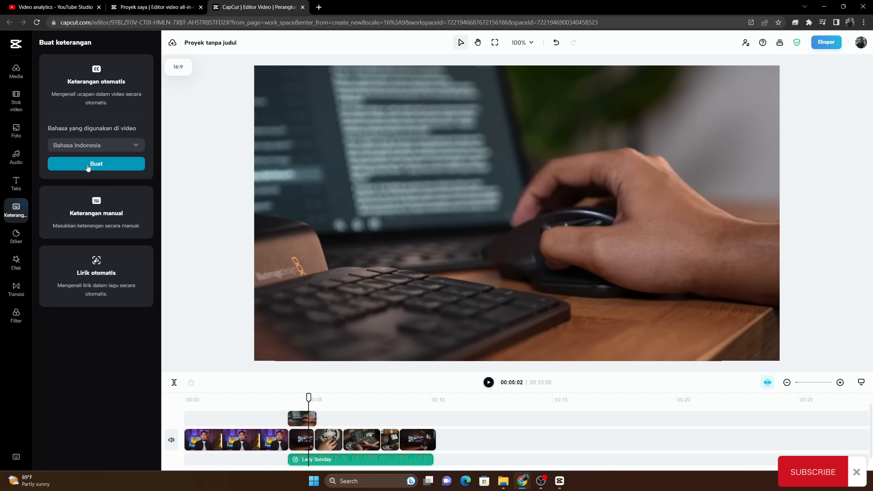
click(88, 168)
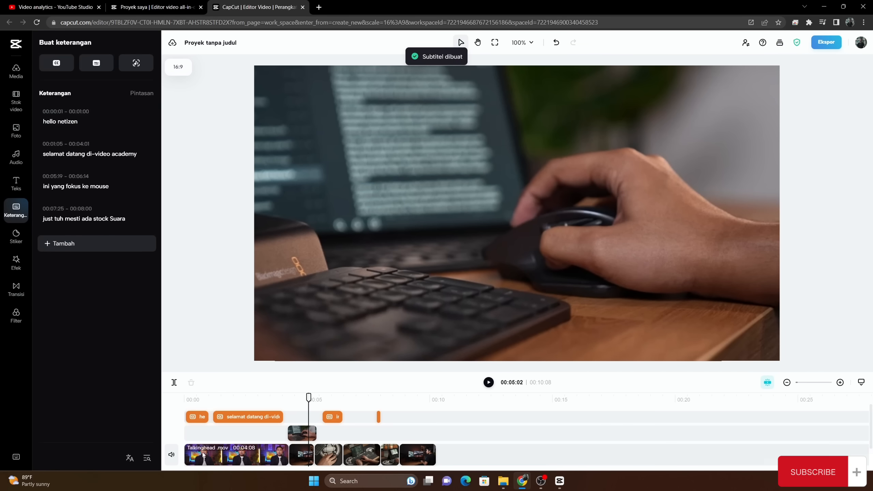
- Edit the first generated caption, "hello netizen", to read "hello daunnetizen"
click(189, 398)
key(space)
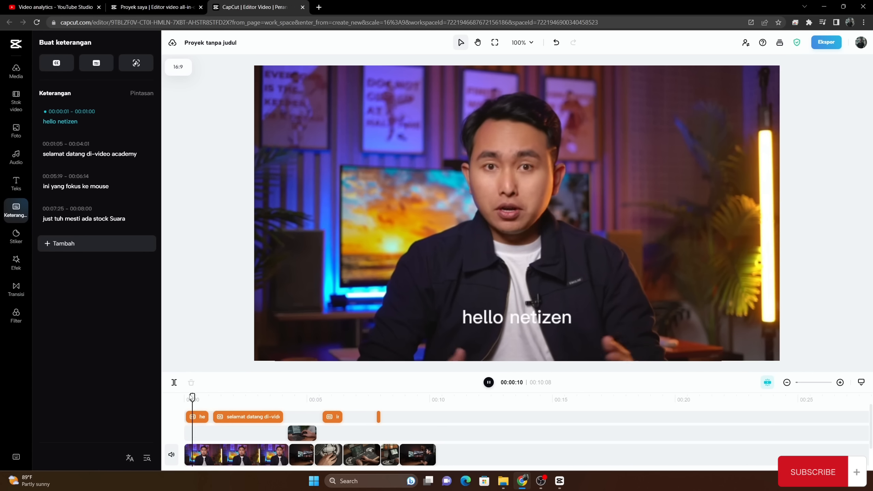
click(195, 399)
click(202, 418)
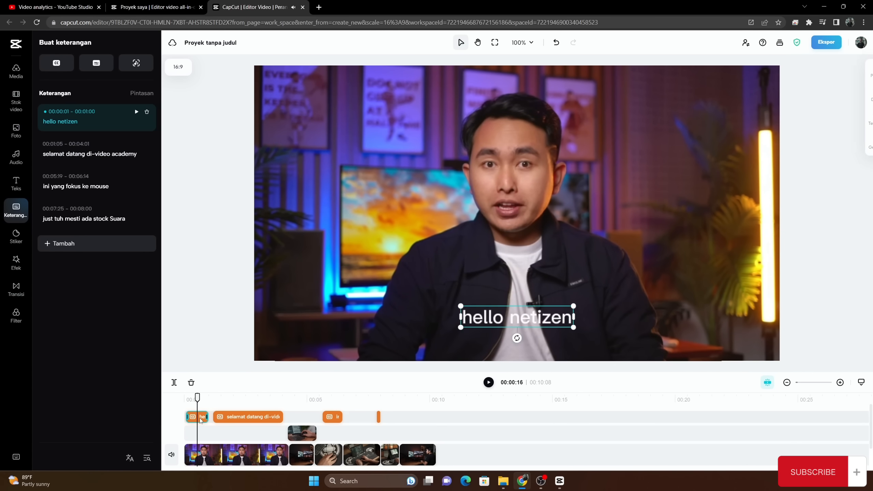
double_click(513, 321)
click(512, 320)
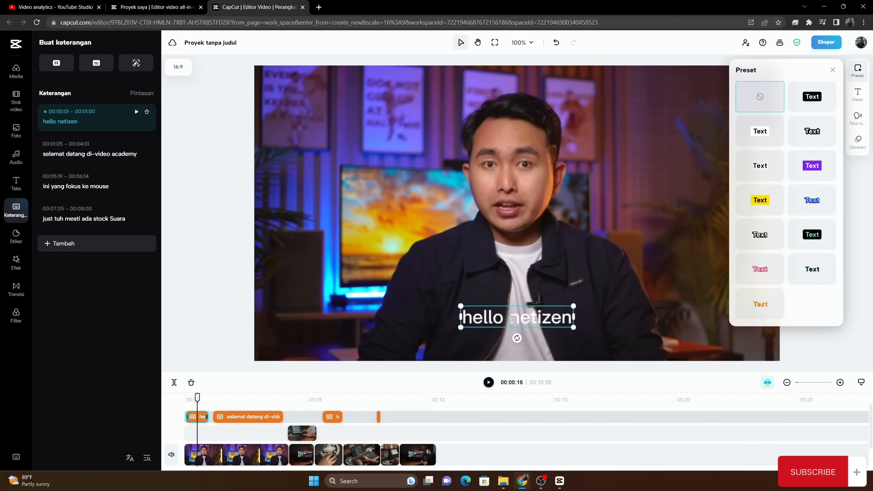
text(dau)
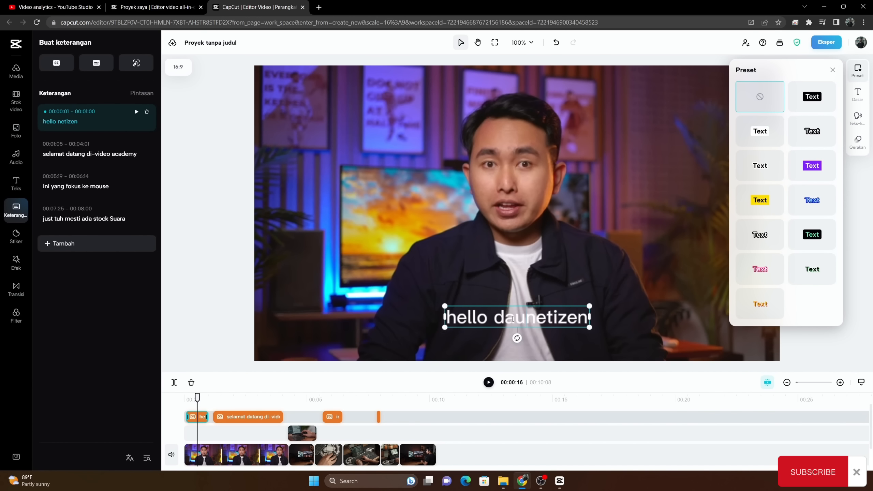
text(n)
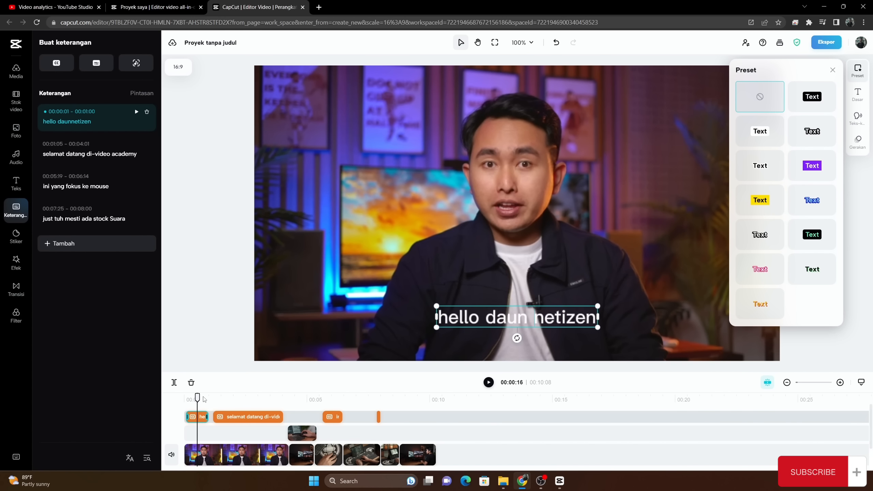
key(BackSpace)
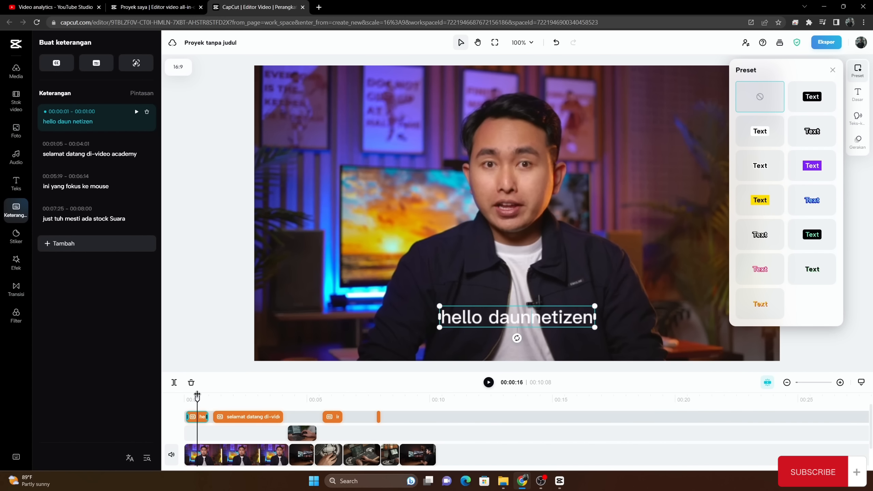
- Apply the preset with black text on a yellow background to the "selamat datang di-video academy" caption
key(space)
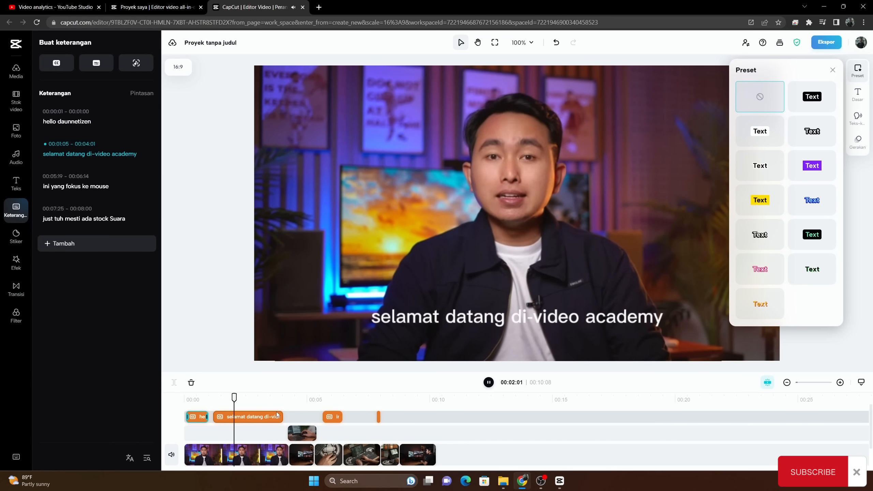
key(space)
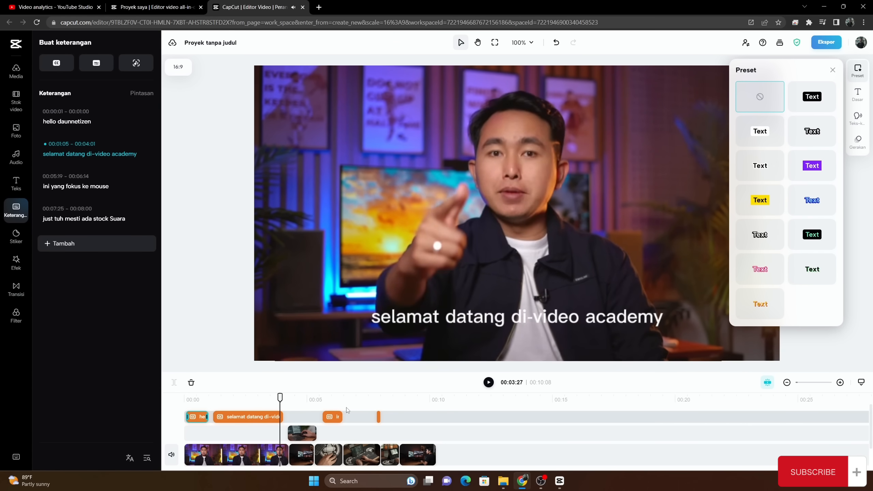
click(348, 412)
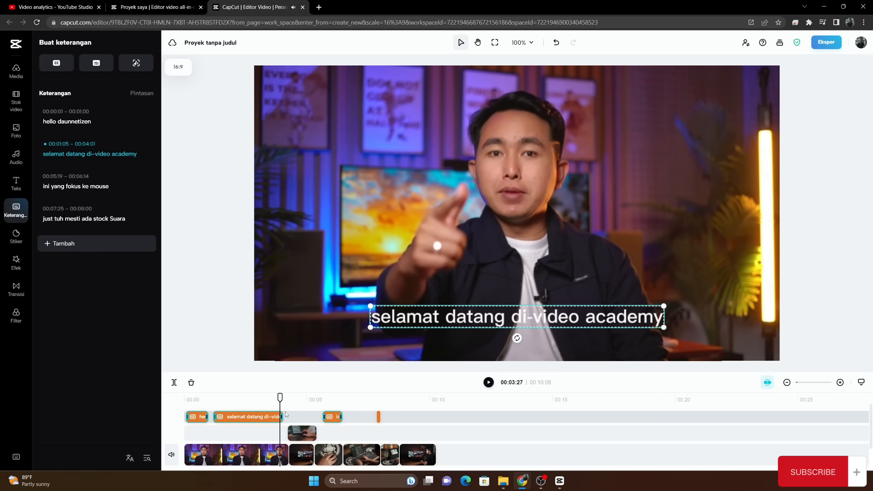
click(267, 417)
click(762, 193)
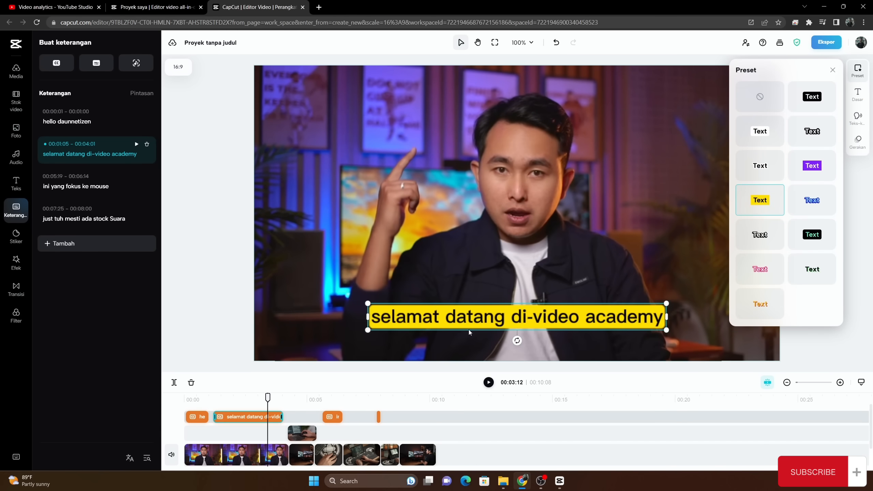
- Give the "hello daunnetizen" caption the same yellow-background preset and play back the opening captions
click(204, 406)
key(space)
click(202, 417)
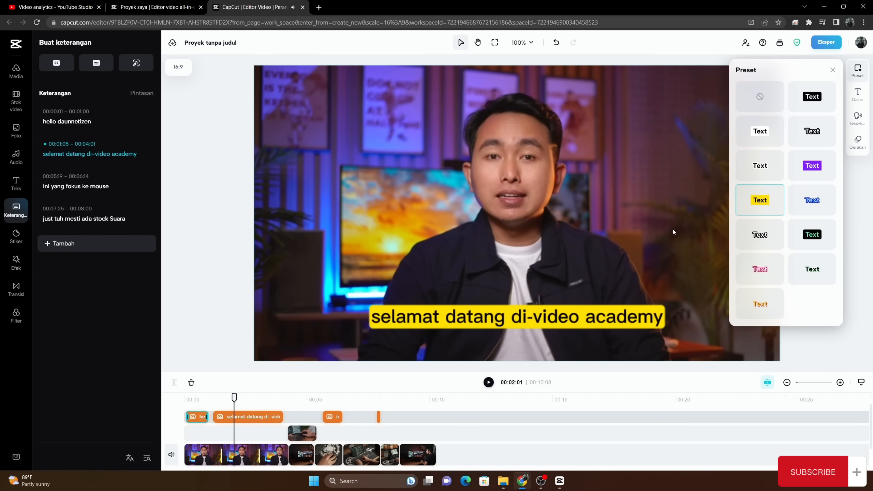
click(194, 403)
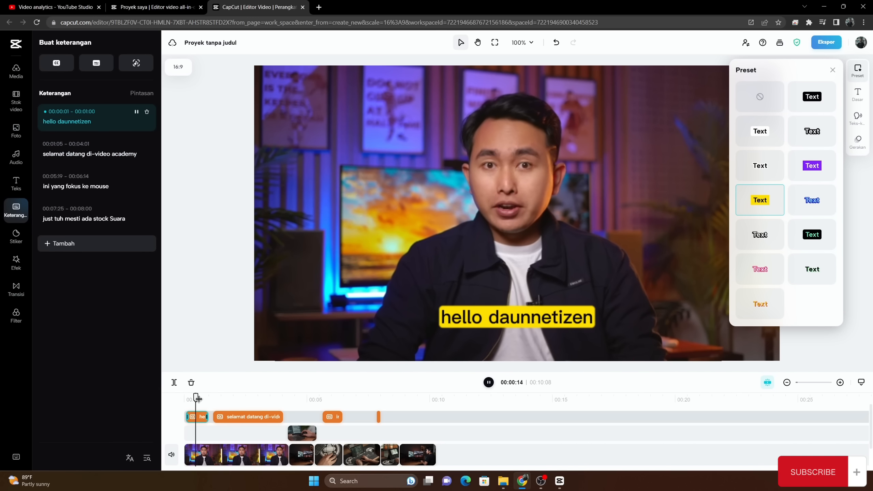
key(space)
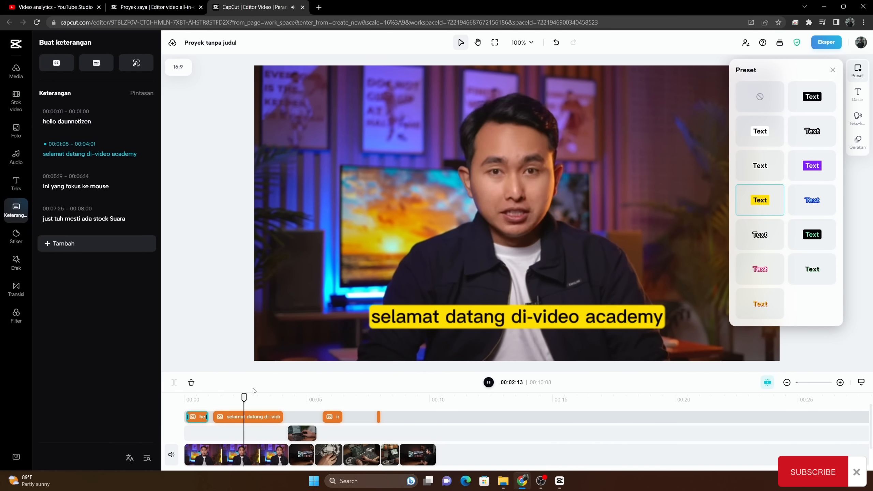
key(space)
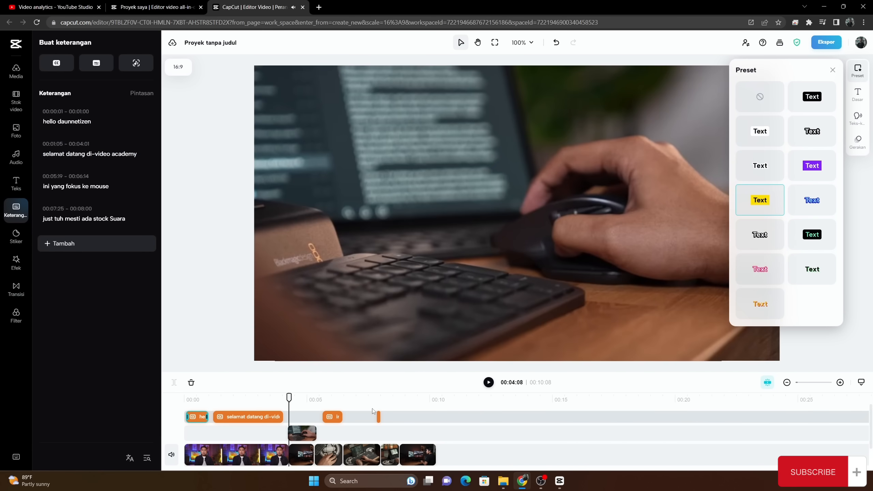
- Delete the captions "ini yang fokus ke mouse" and "just tuh mesti ada stock Suara", and check the two remaining captions
click(335, 399)
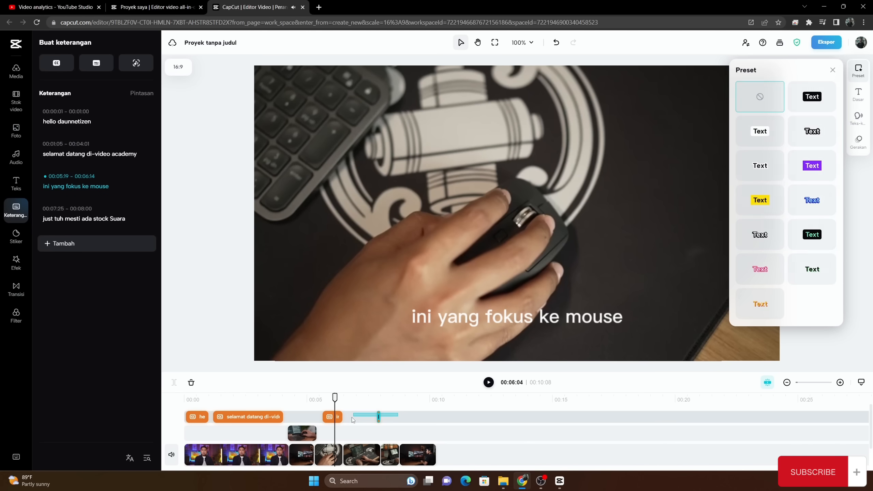
click(334, 417)
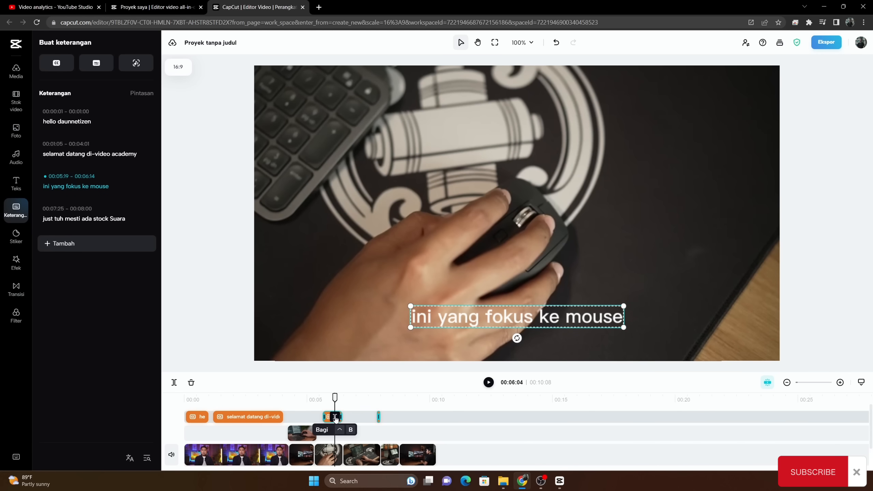
key(Delete)
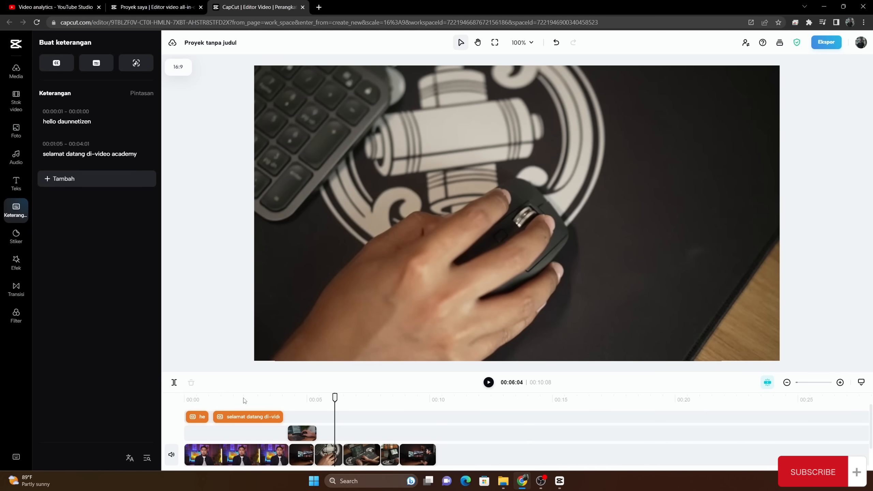
drag(188, 399, 230, 403)
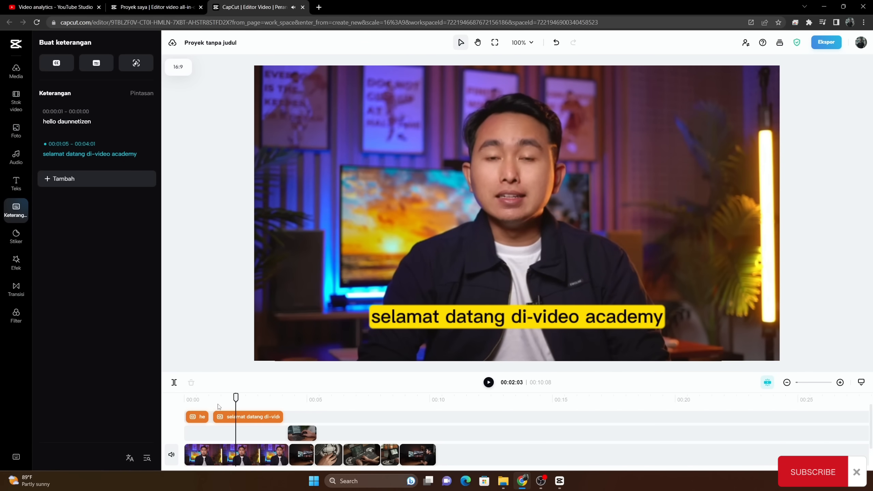
click(200, 400)
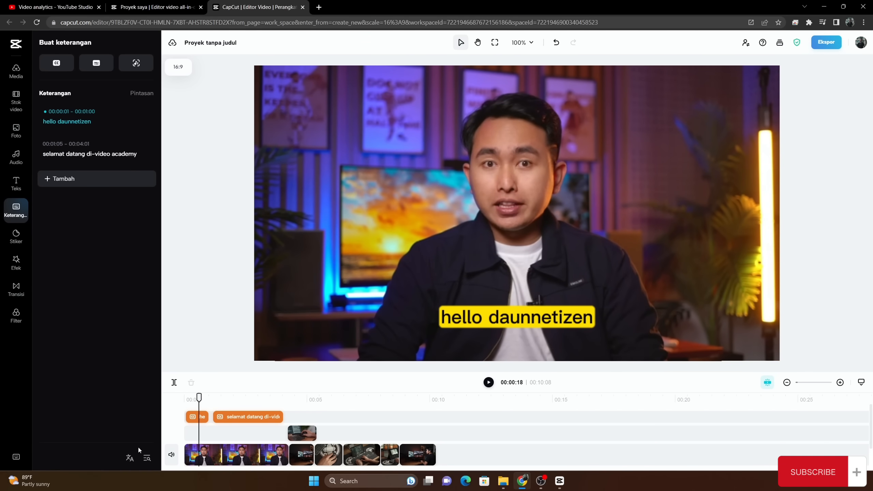
- Translate the captions from Indonesian to Spanish
click(129, 459)
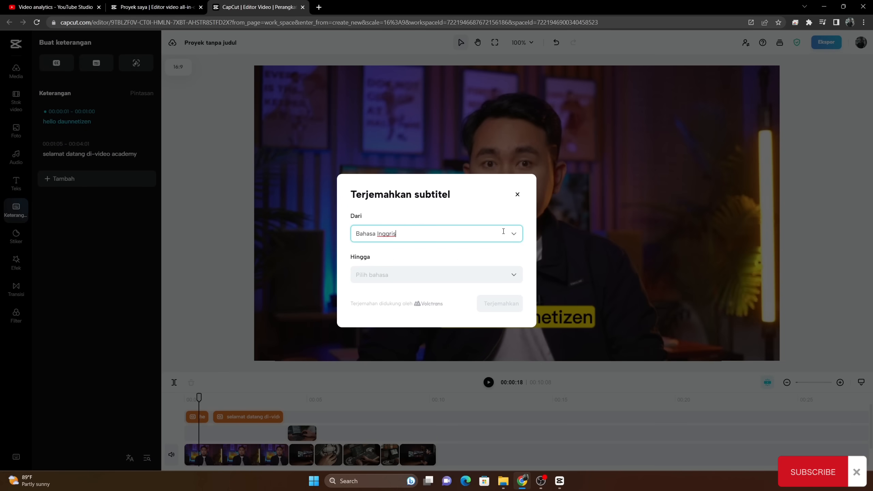
click(515, 233)
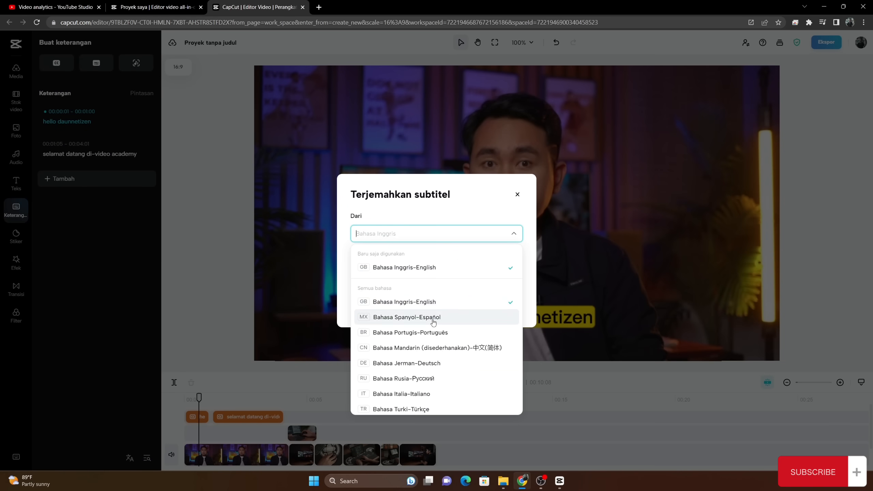
scroll(435, 378, down, 8)
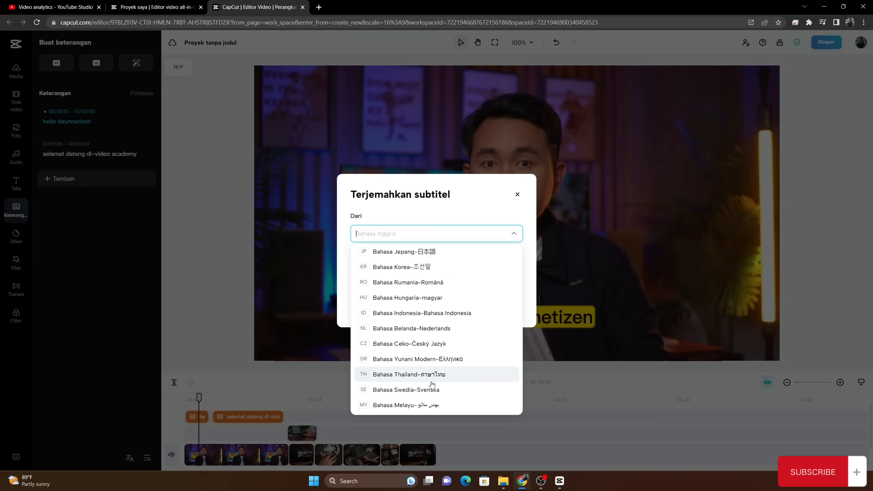
click(459, 273)
click(399, 275)
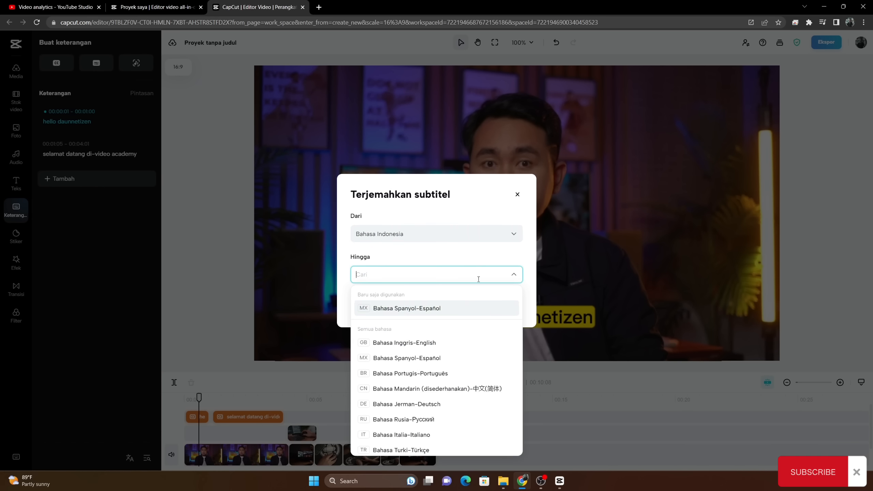
click(430, 315)
click(501, 306)
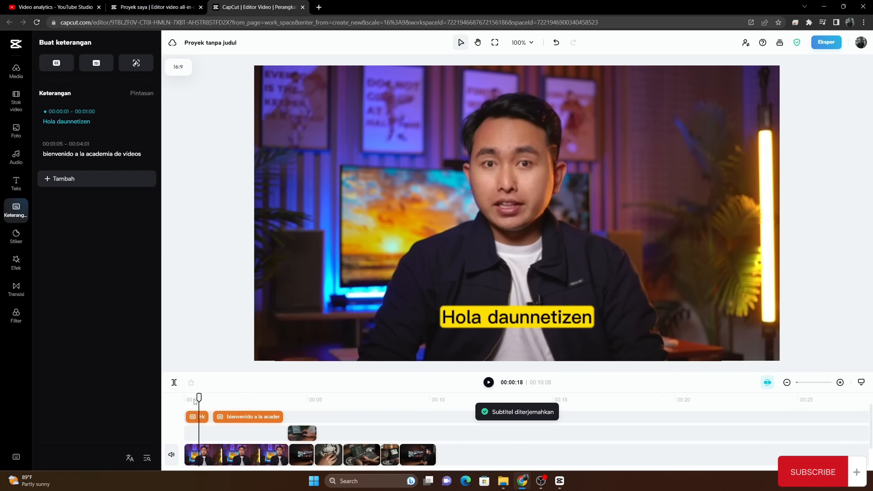
- Check the two Spanish captions in the preview, undo the caption translation and review the restored captions
click(217, 399)
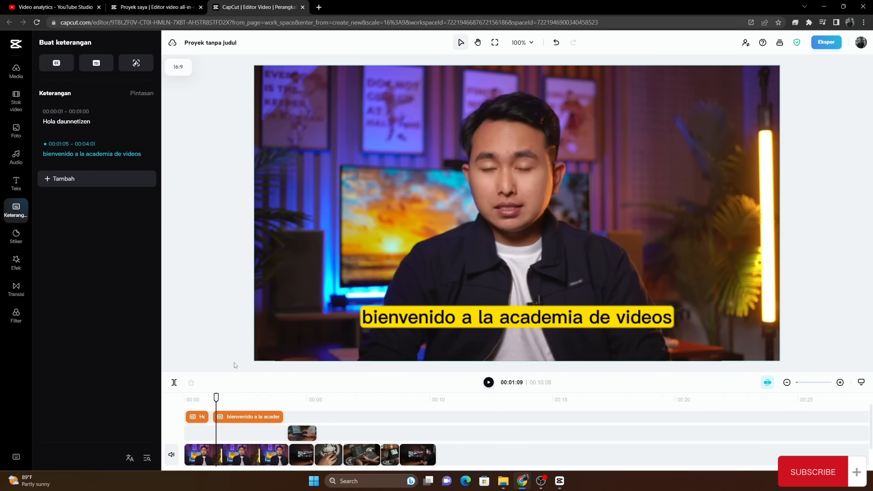
drag(192, 398, 259, 398)
key(ctrl+z)
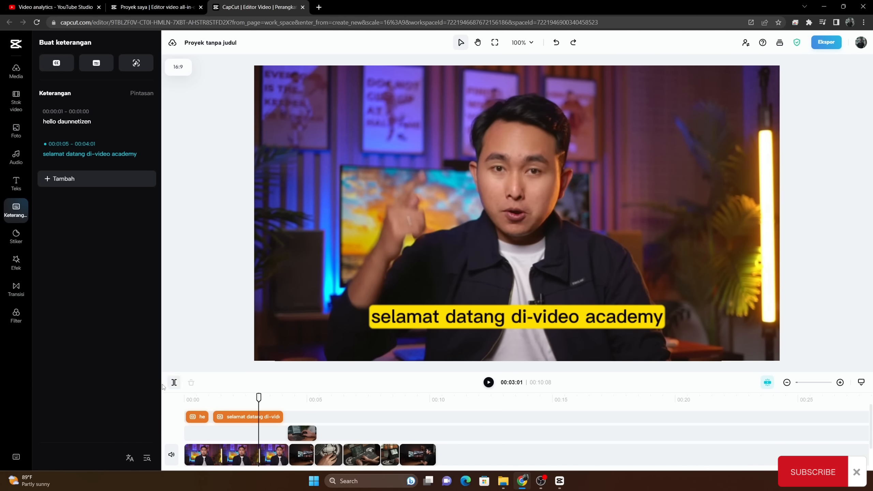
click(196, 398)
click(235, 399)
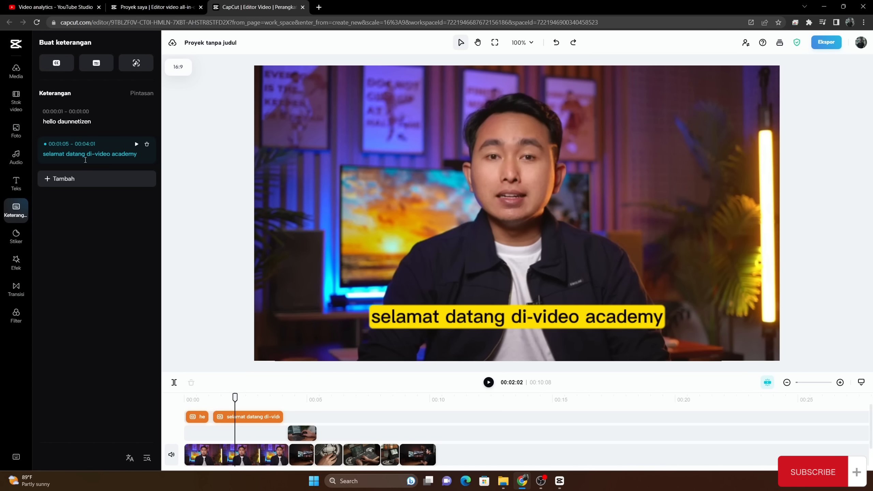
- Apply the Kembali exit animation and the Membuang entrance animation to the "selamat datang di-video academy" caption
click(85, 159)
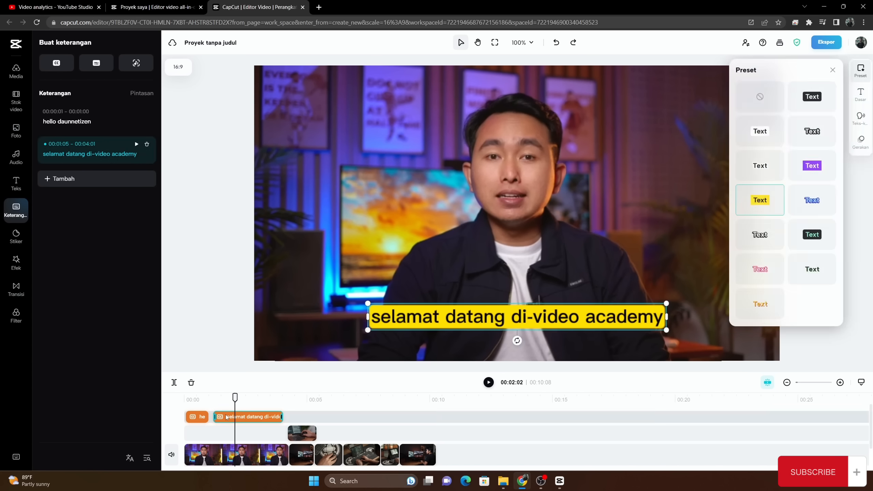
click(858, 141)
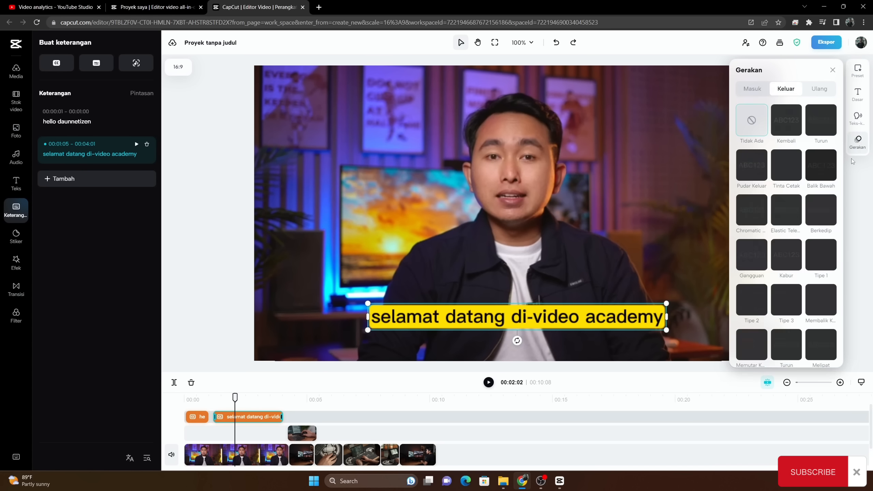
click(782, 140)
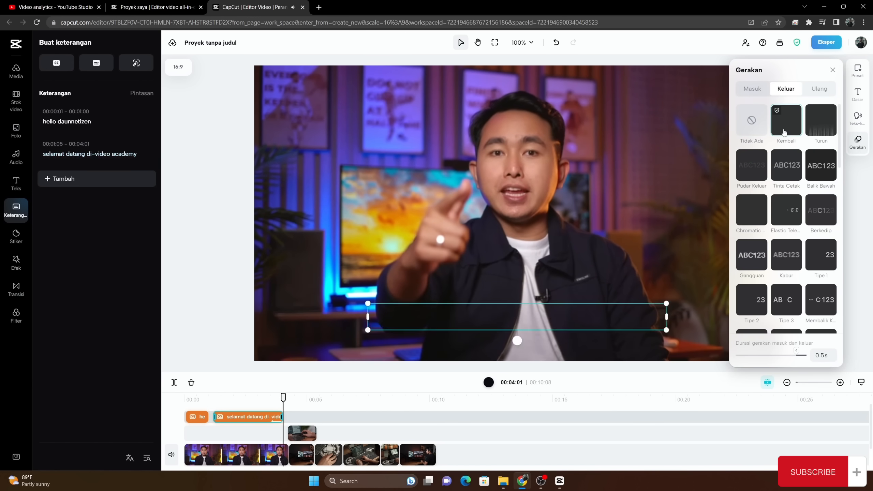
click(756, 91)
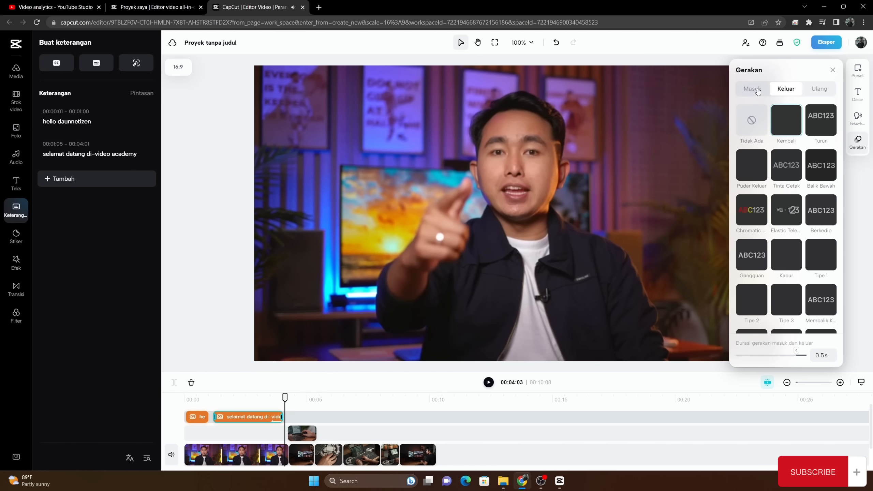
click(795, 130)
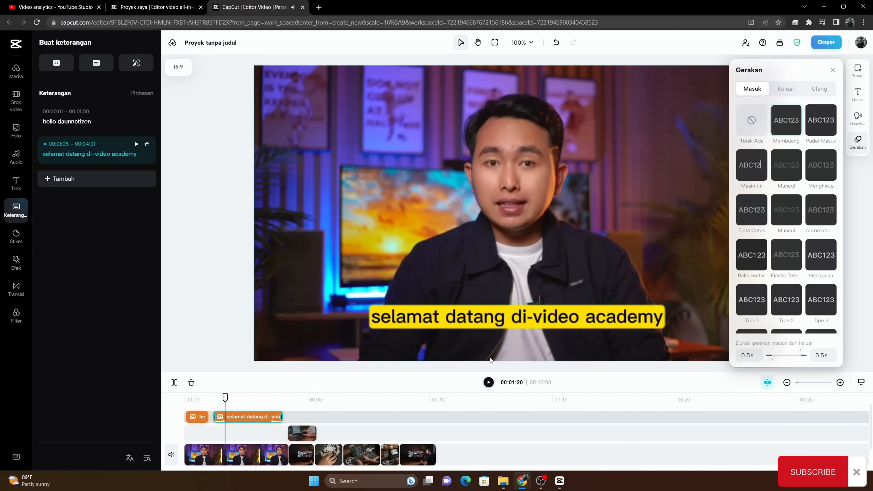
- Play back the "selamat datang di-video academy" caption from its start to check its animations
click(214, 398)
key(space)
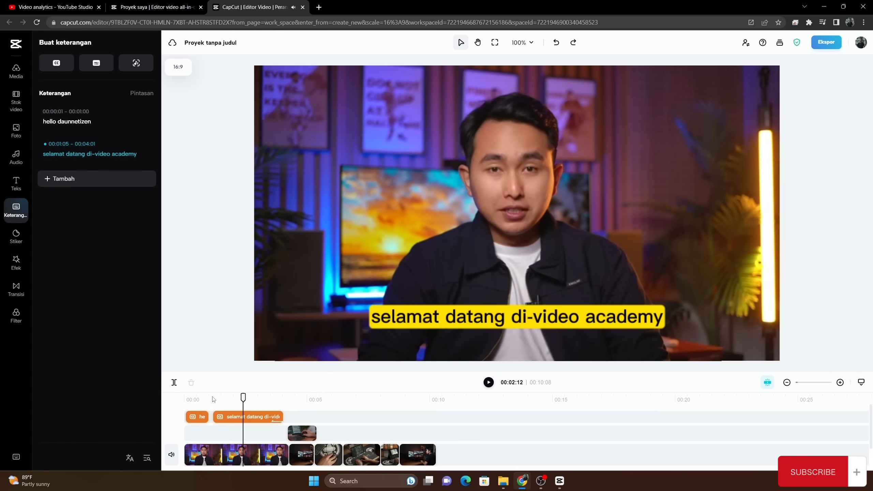
click(212, 399)
click(229, 414)
key(space)
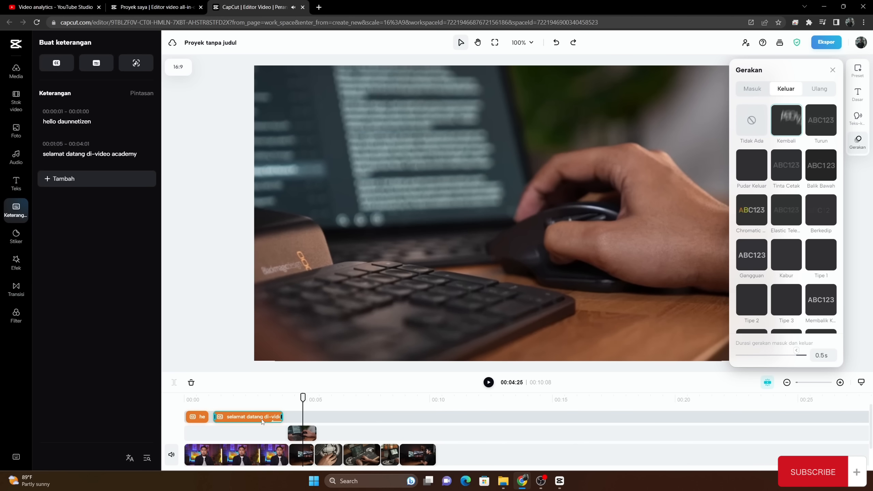
- Add a body text at about 00:05:27 over the mouse B-roll reading "This keyboard and mouse is so comfy"
click(263, 399)
key(space)
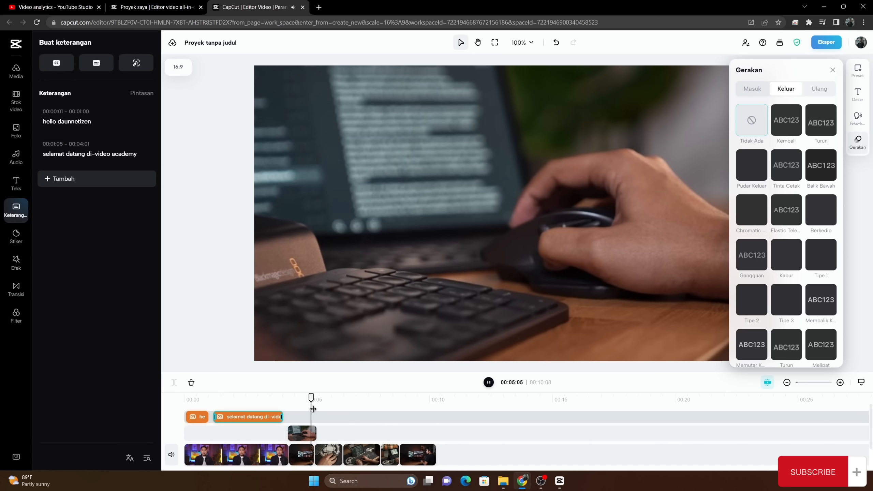
key(space)
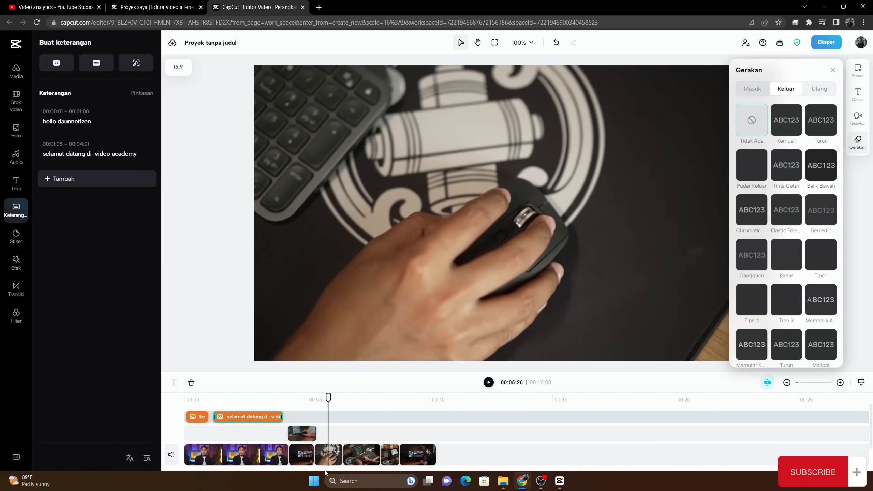
click(18, 187)
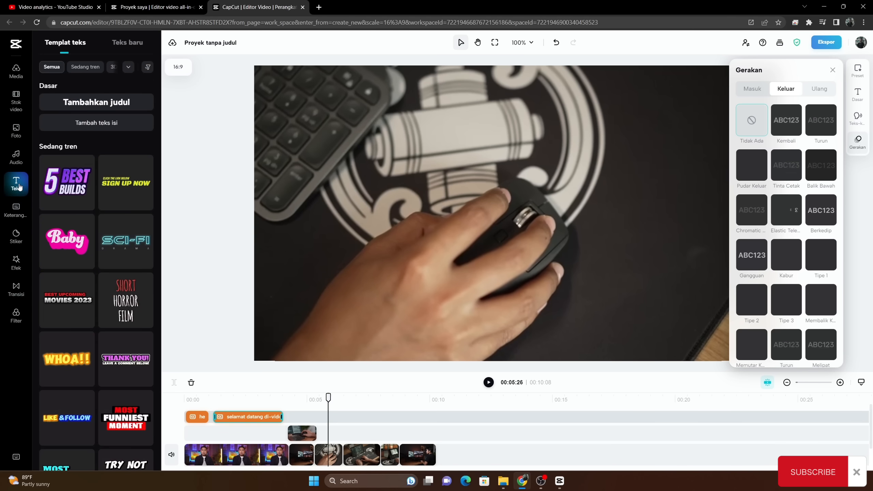
click(79, 123)
double_click(469, 217)
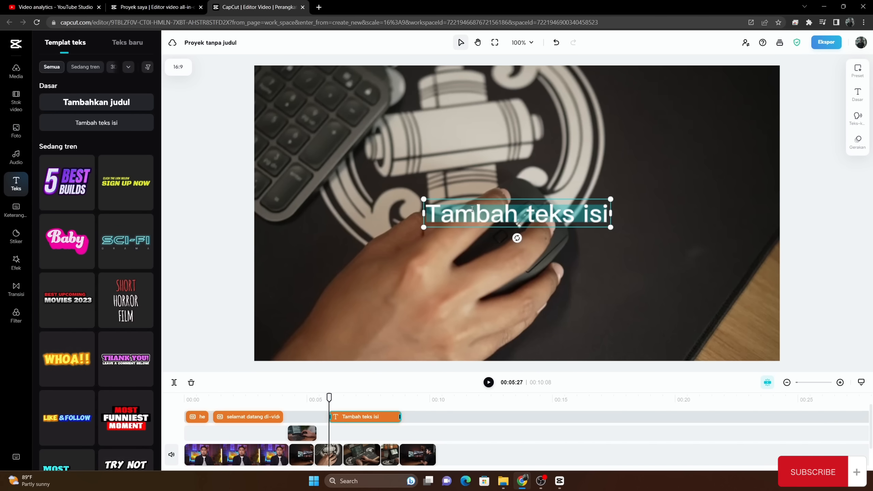
key(BackSpace)
text(This)
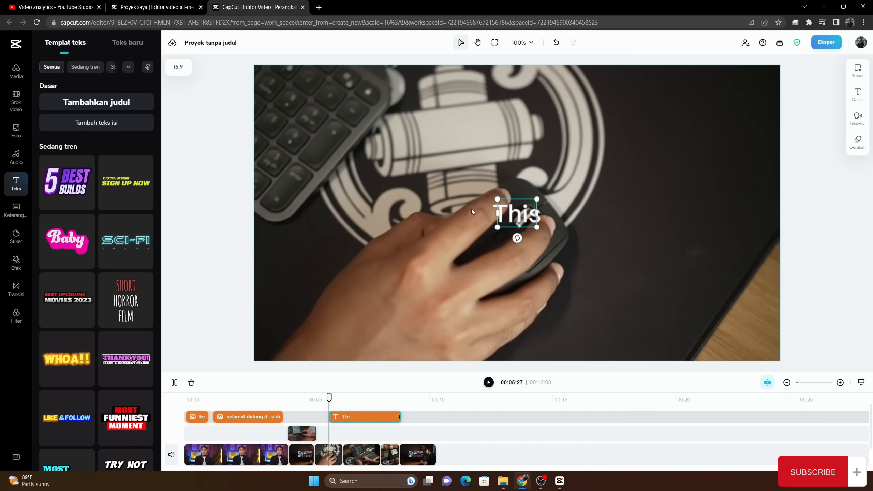
text( keyboard)
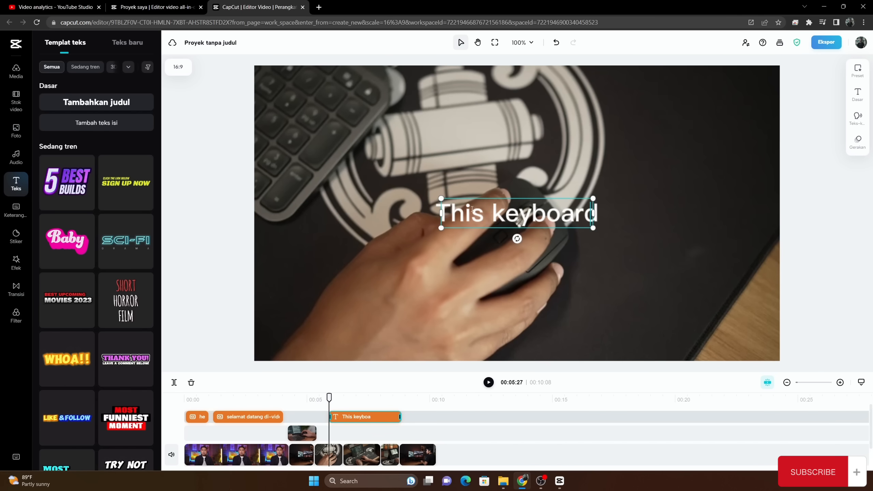
text( and mo)
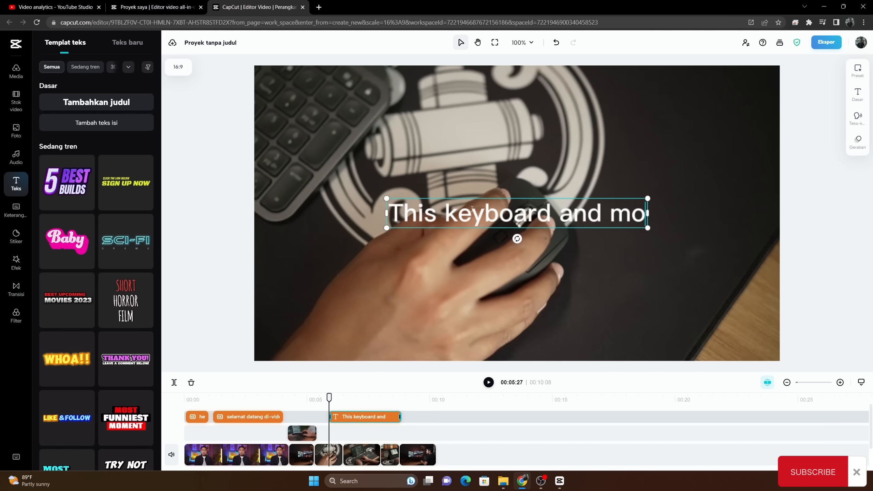
text(use is so)
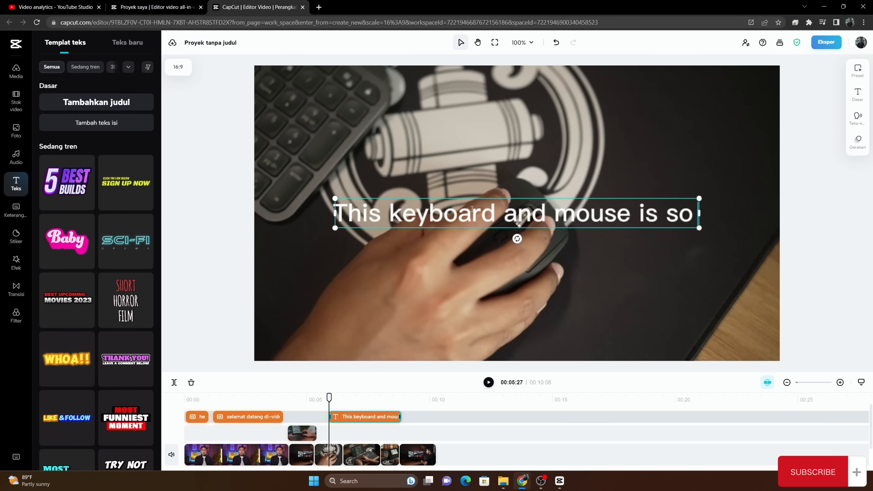
text( comfy)
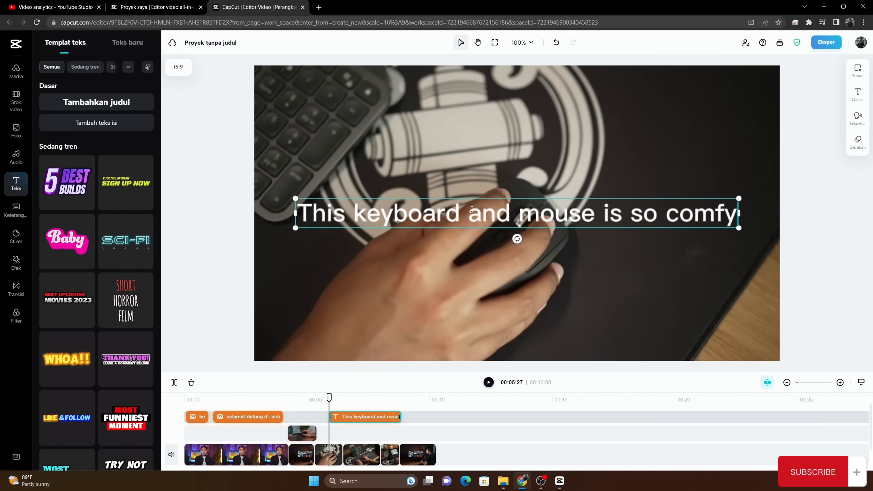
- Audition several English text-to-speech voices and generate speech for the keyboard and mouse text with the Energetic Male voice
click(857, 117)
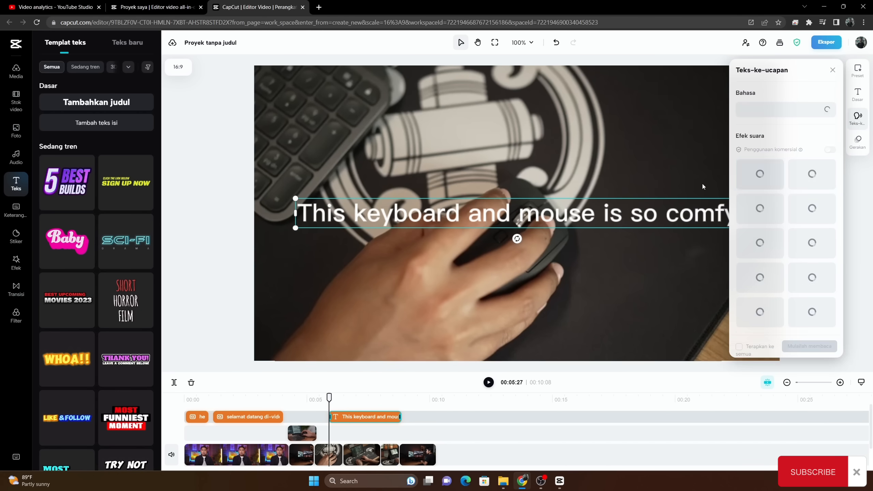
click(768, 114)
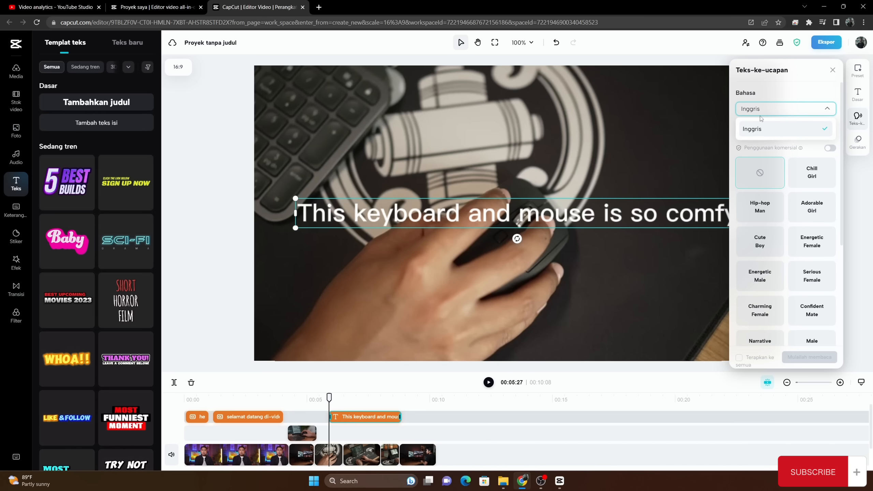
click(755, 134)
click(811, 188)
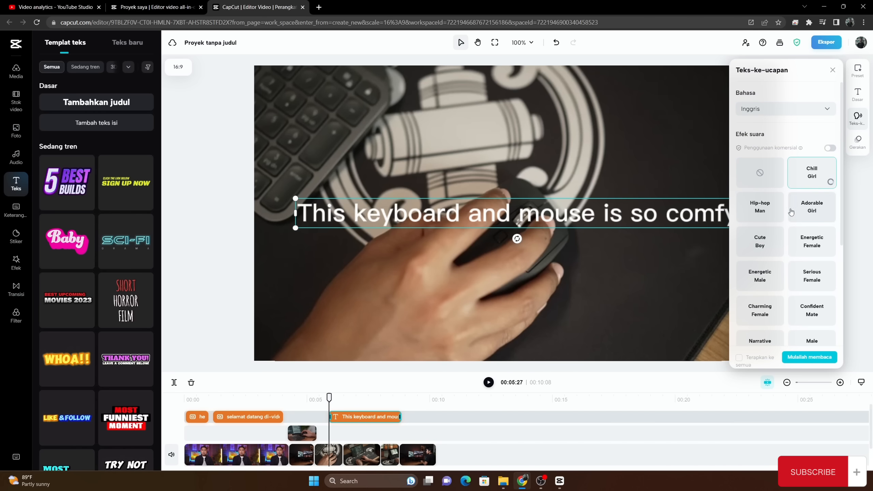
click(770, 218)
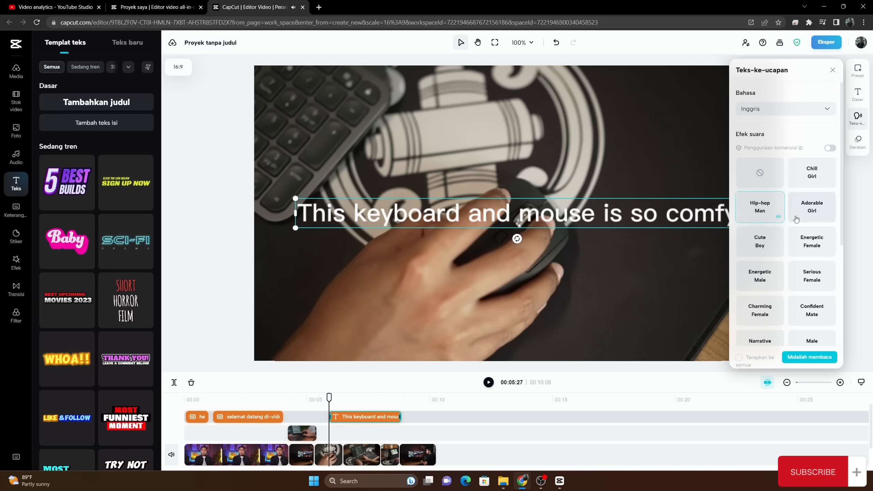
click(807, 214)
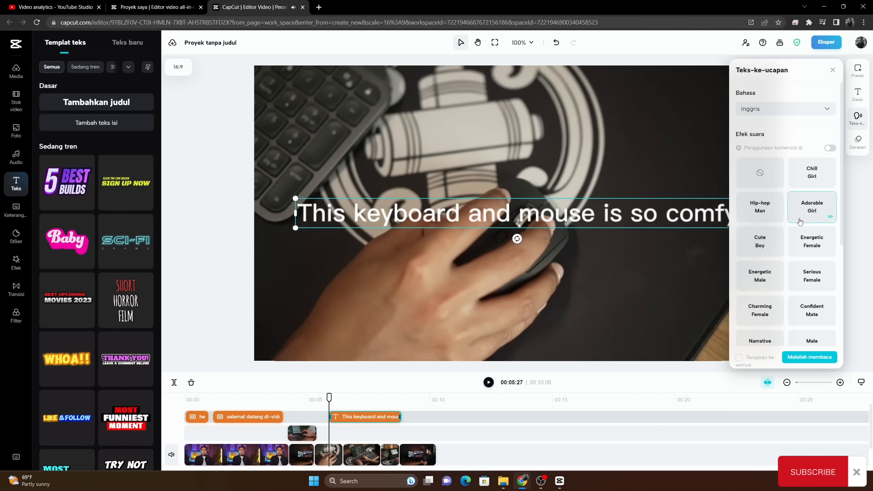
click(798, 249)
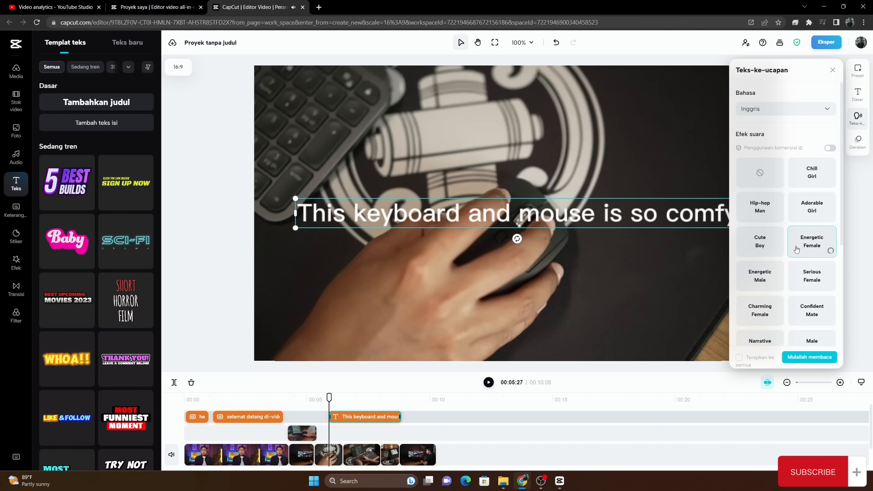
click(766, 294)
scroll(766, 285, down, 1)
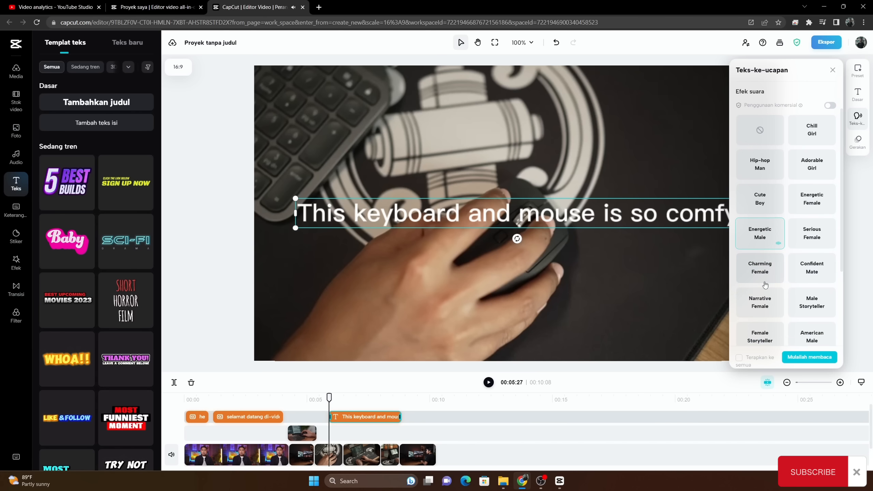
click(810, 357)
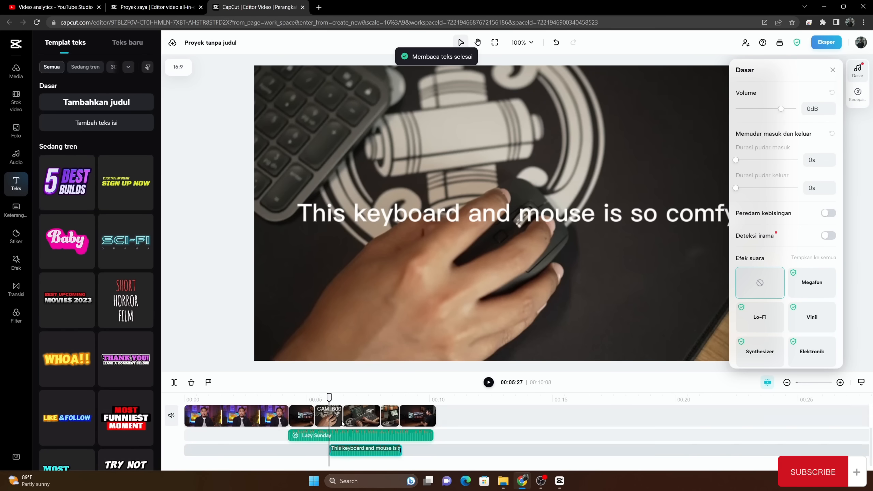
- Play back the B-roll section with the generated voiceover and return the playhead to 00:07:10
click(274, 396)
key(space)
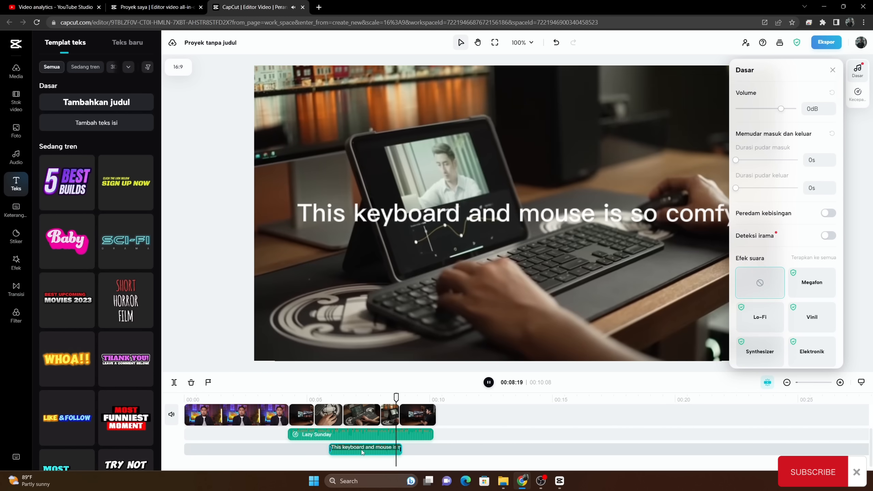
key(space)
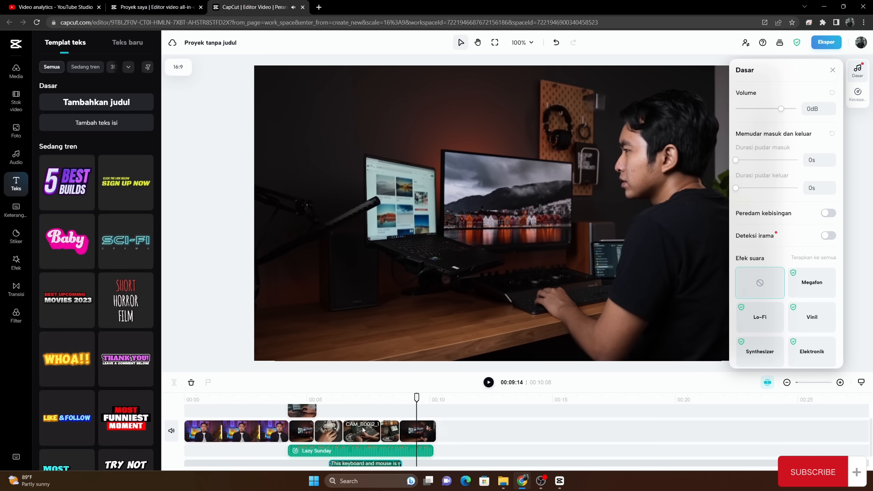
click(366, 400)
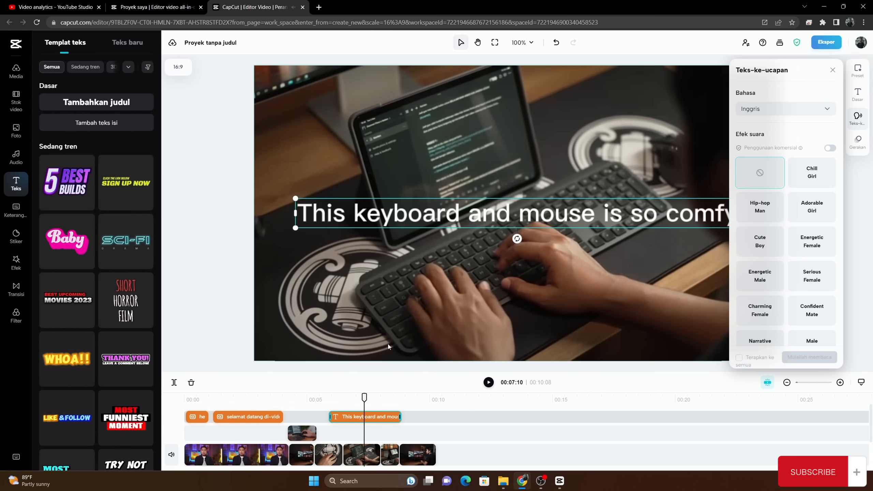
- Apply the preset with black lettering on a yellow background to the "This keyboard and mouse is so comfy" text
click(859, 71)
click(760, 197)
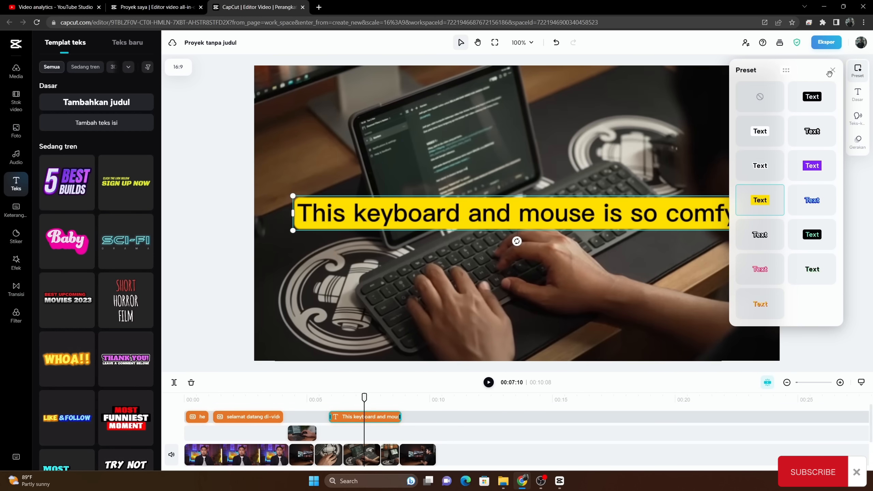
click(834, 70)
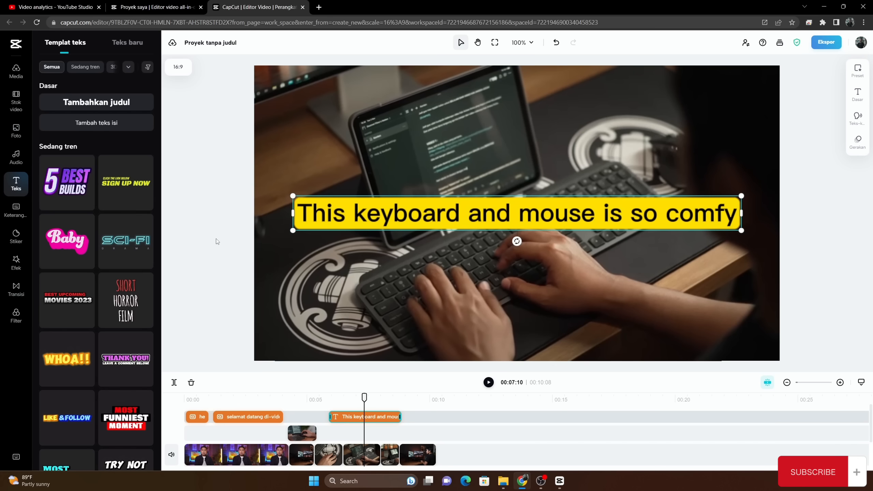
- Try the laughing "HA HA" emoji sticker over the mouse B-roll at 00:05:15, and delete it
click(319, 399)
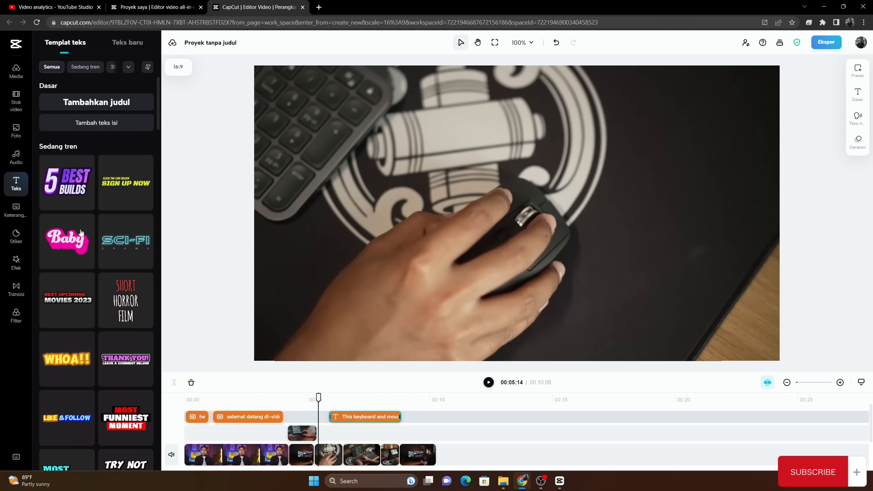
scroll(81, 233, down, 10)
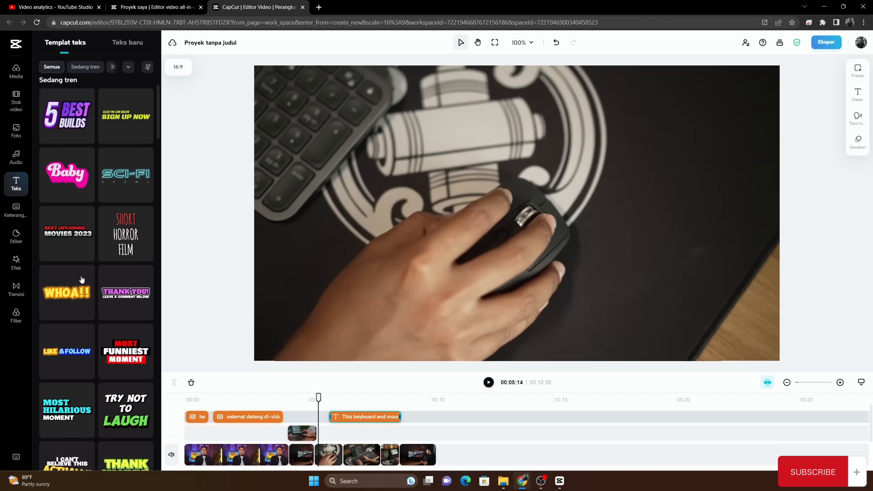
click(25, 246)
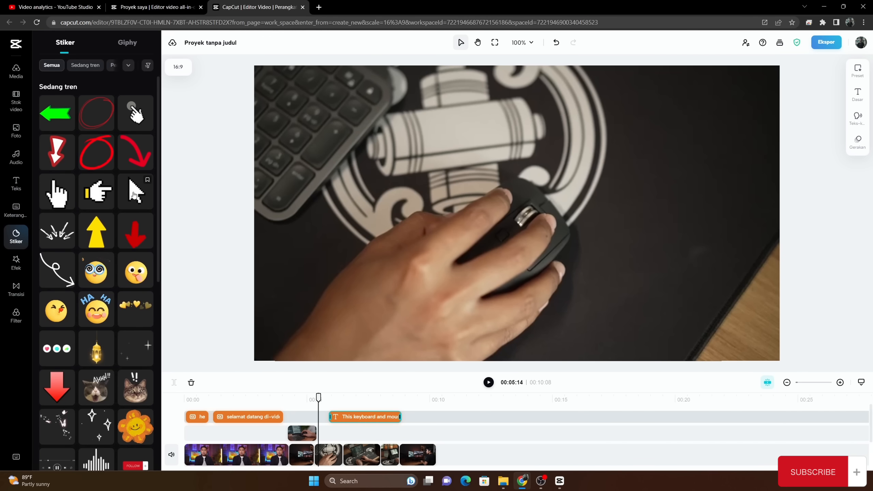
scroll(93, 269, down, 3)
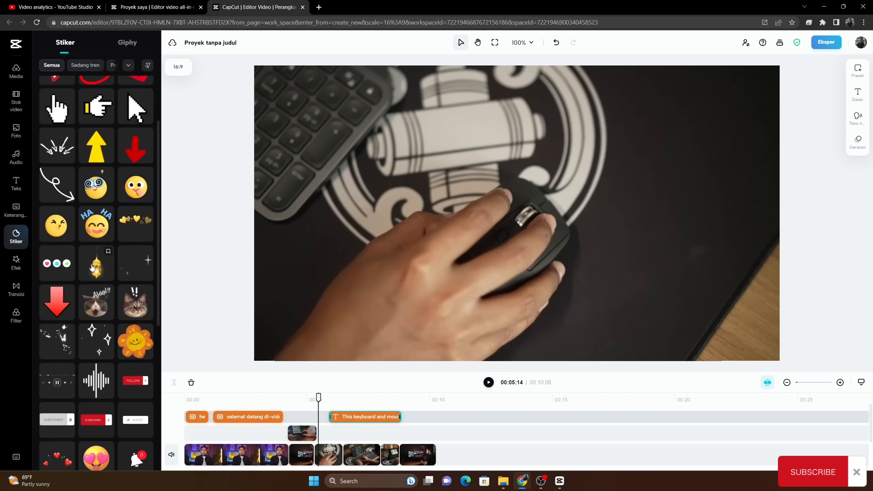
drag(96, 224, 481, 271)
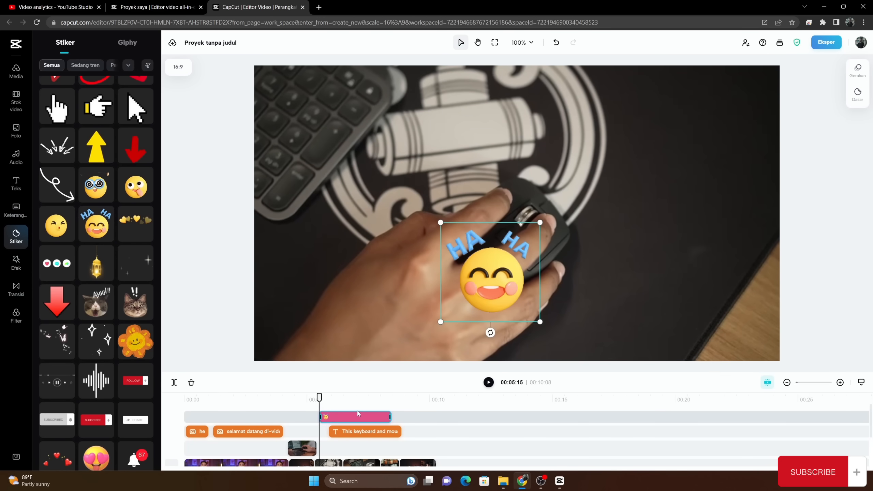
key(Delete)
- Try the red Subscribe sticker over the mouse B-roll at 00:05:15, and delete it
scroll(69, 351, down, 2)
drag(97, 335, 489, 218)
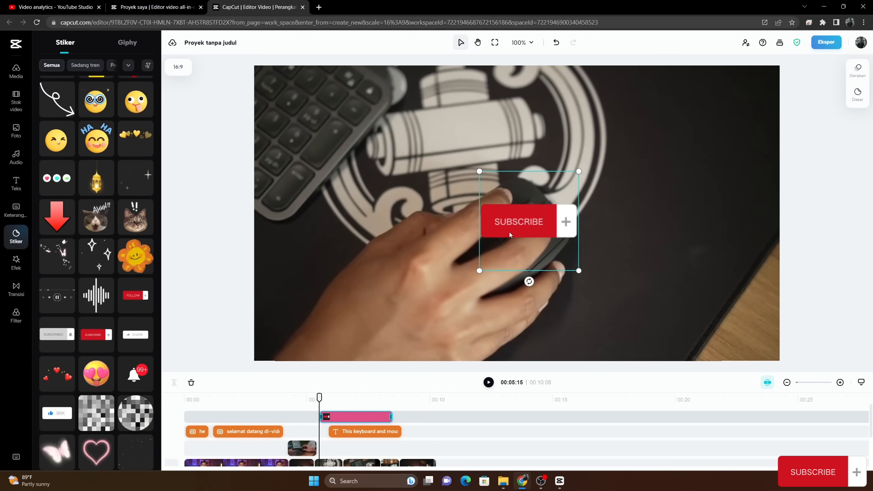
key(Delete)
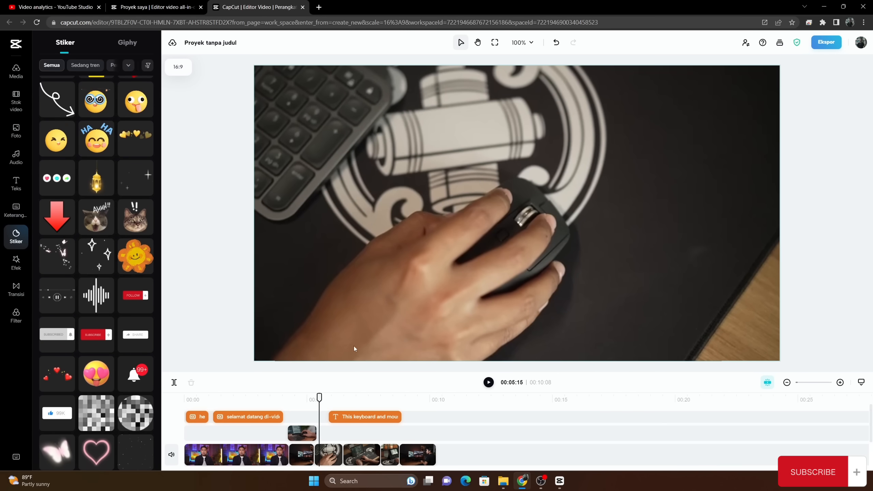
- Cut out the person in the Talkinghead .mov clip with Memotong and check the cutout at several points of the clip
click(193, 398)
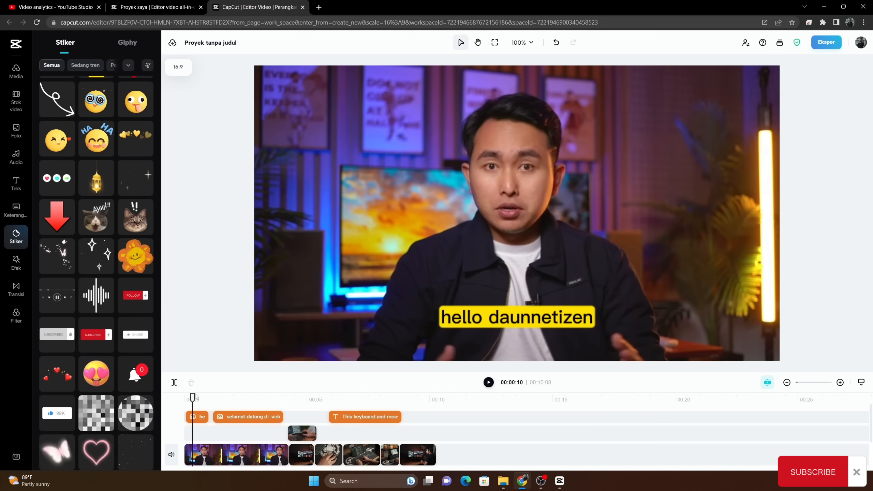
click(16, 72)
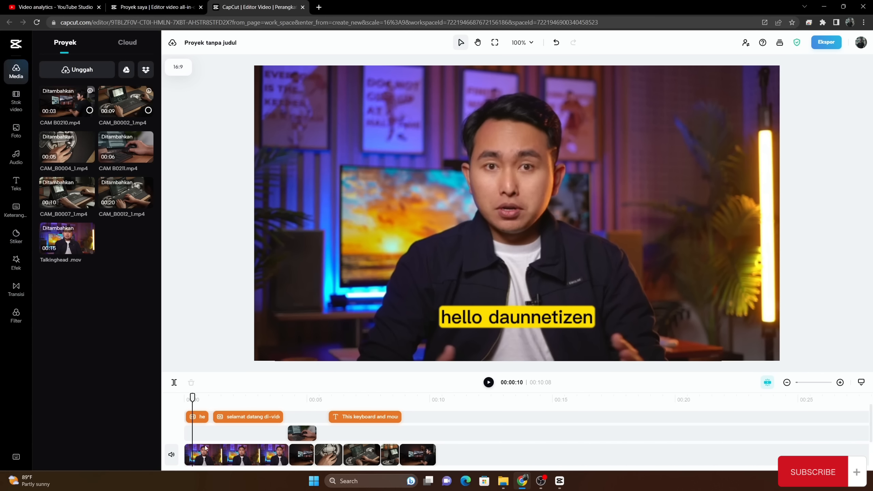
click(214, 463)
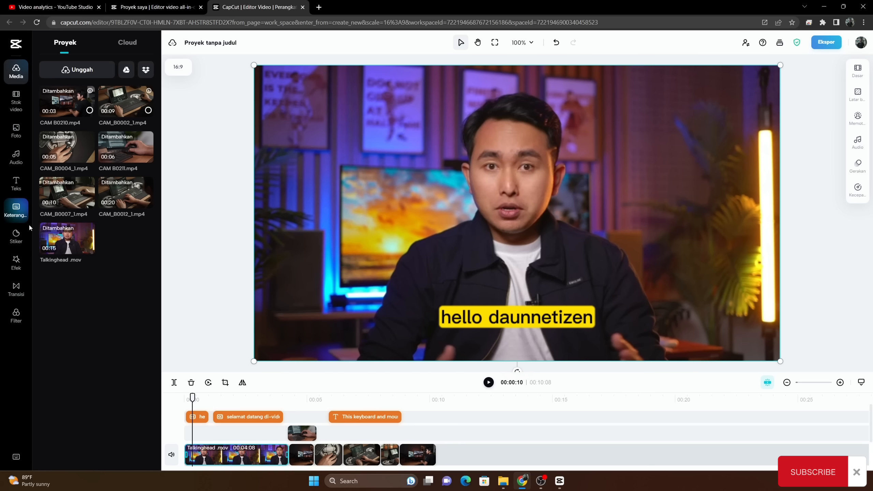
click(219, 454)
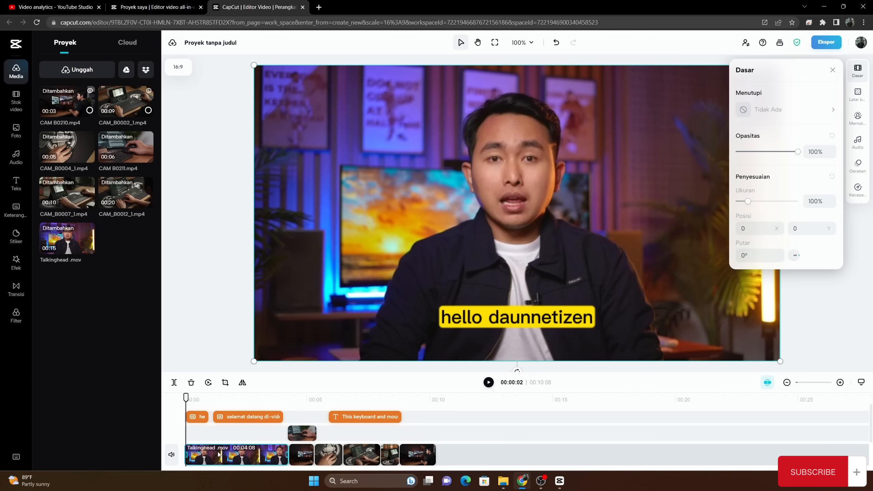
click(835, 68)
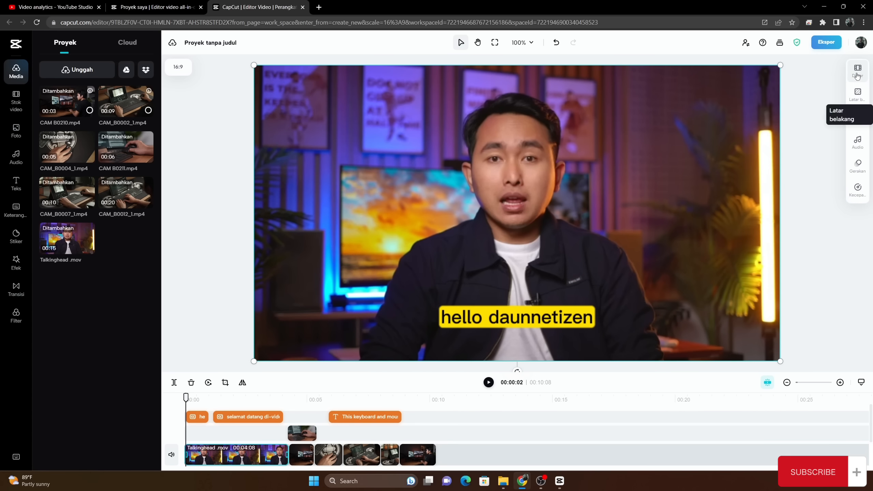
click(857, 125)
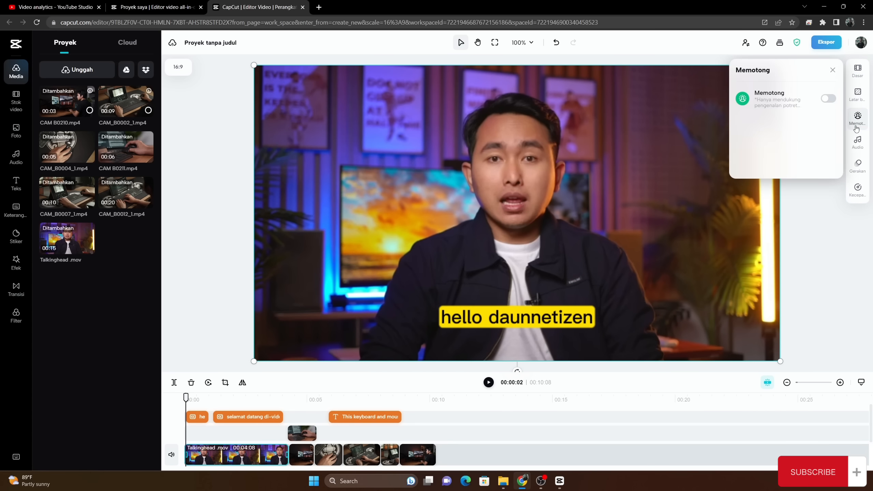
click(826, 100)
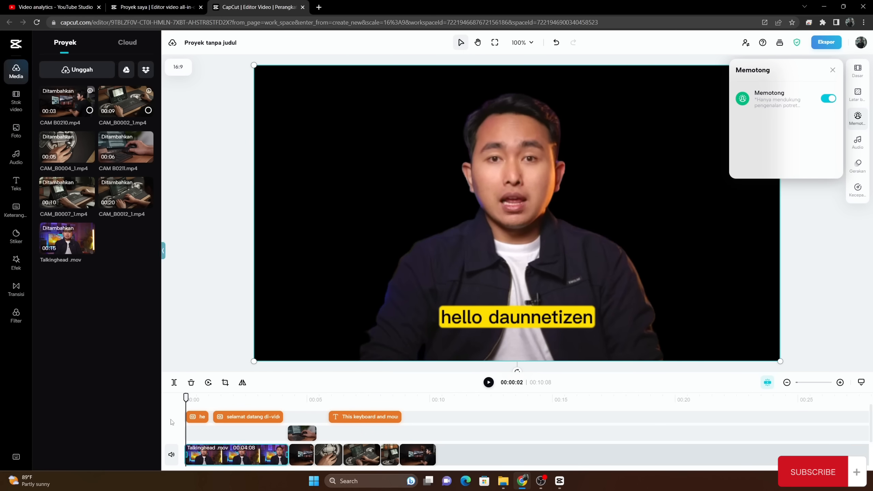
click(216, 400)
drag(245, 400, 254, 398)
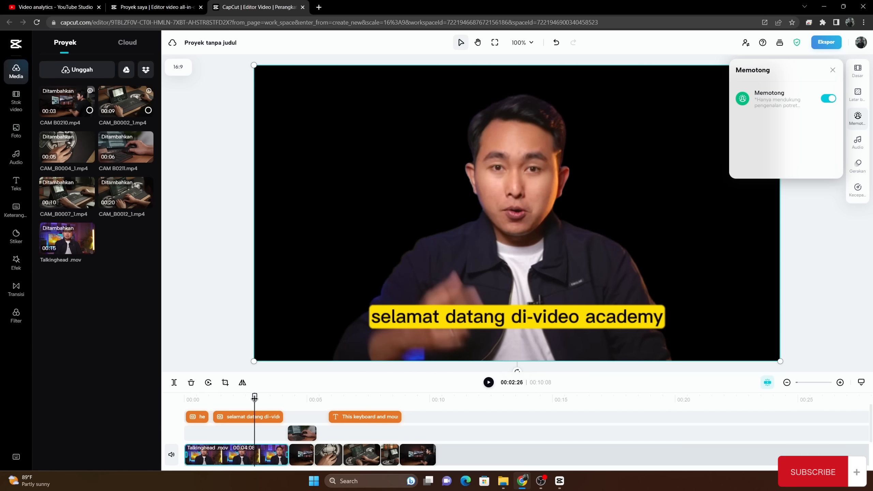
click(201, 399)
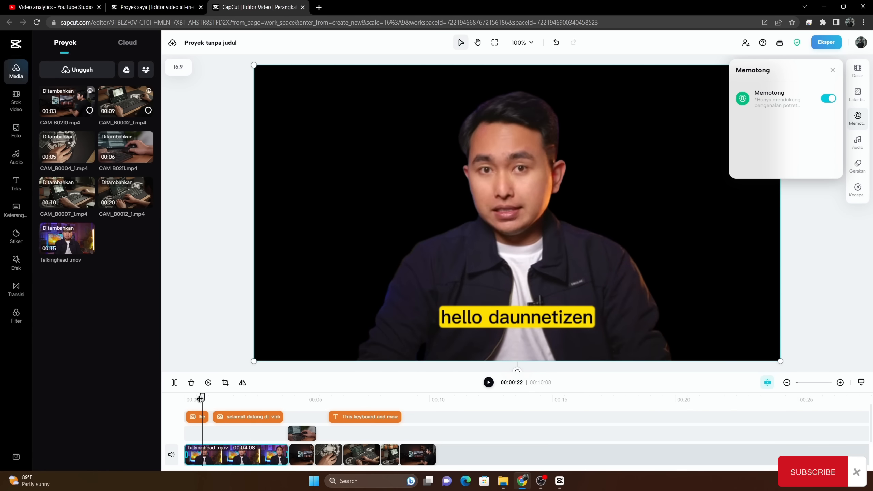
- Put the dark reddish cloud-and-sea pattern image behind the cut-out person in the talking-head clip
click(860, 92)
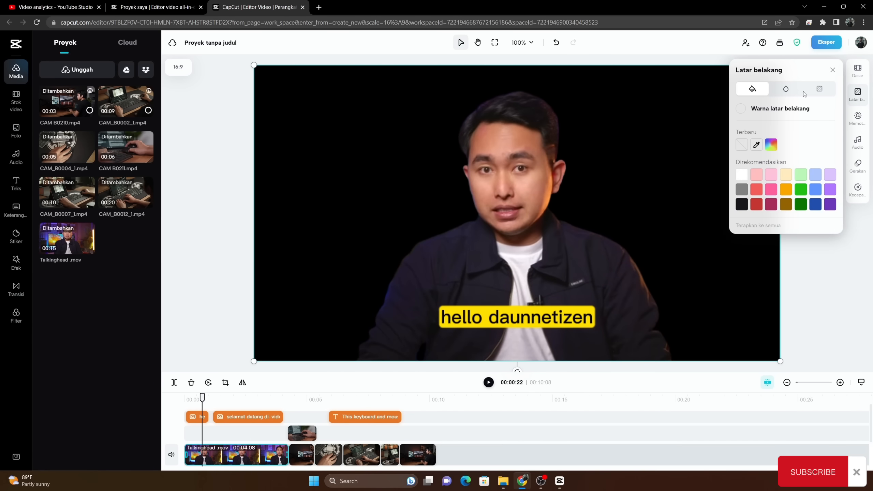
click(817, 95)
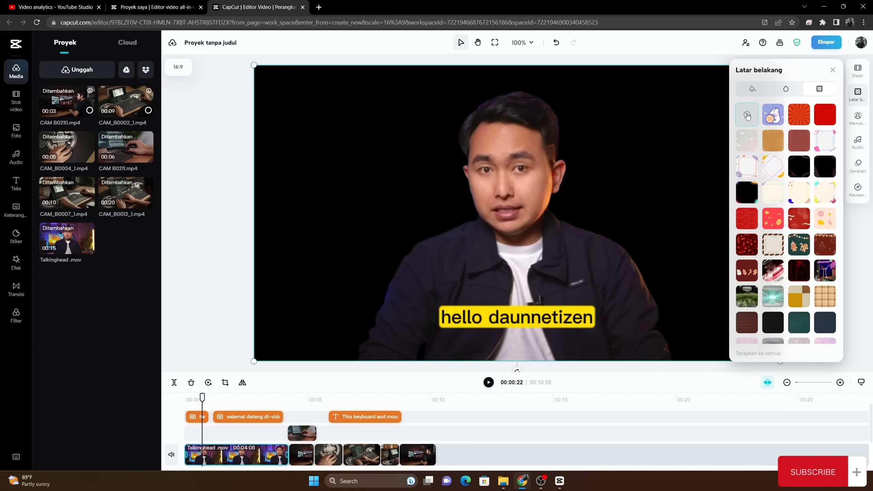
click(793, 91)
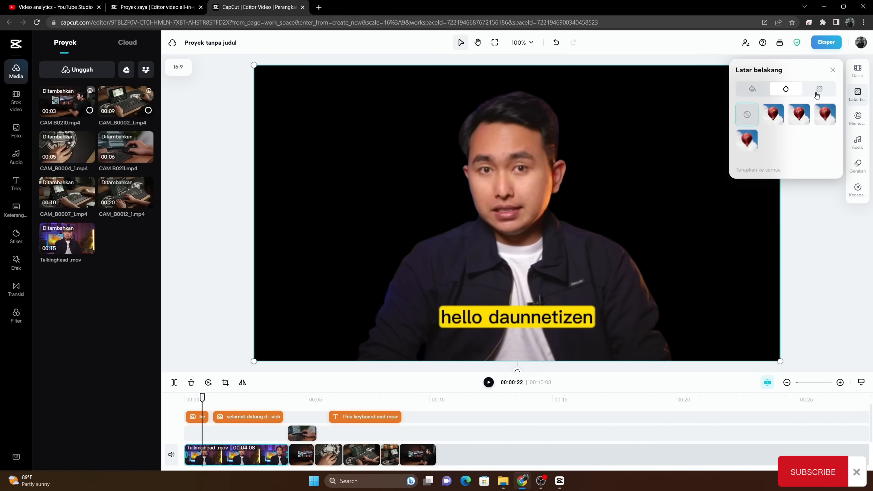
click(821, 94)
scroll(779, 274, down, 10)
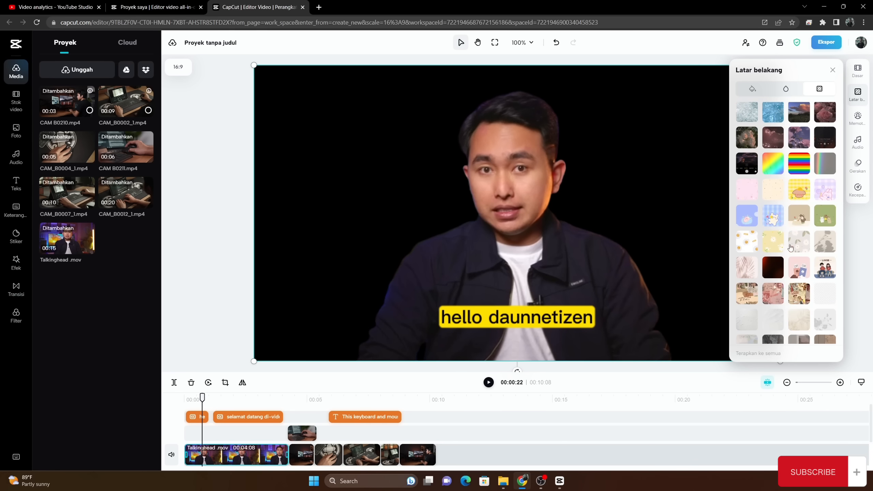
click(769, 145)
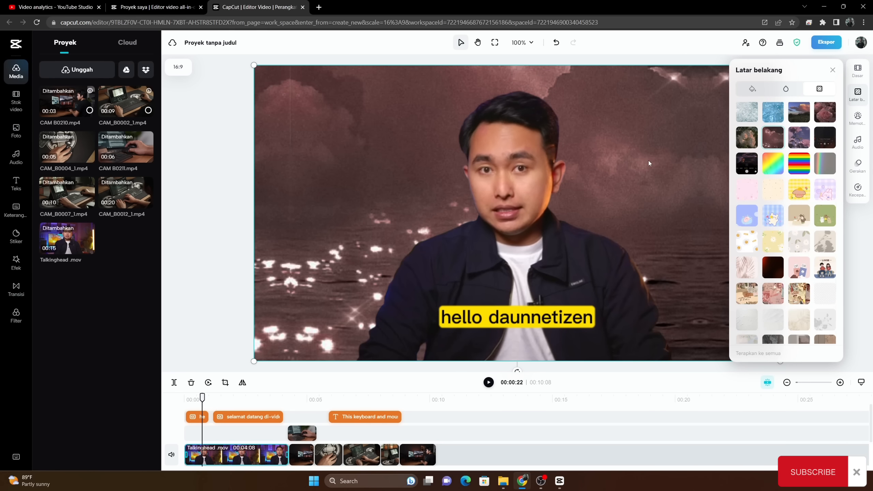
- Look over the blur and colour background options, and switch off the talking-head clip's cutout to restore its original background
click(753, 89)
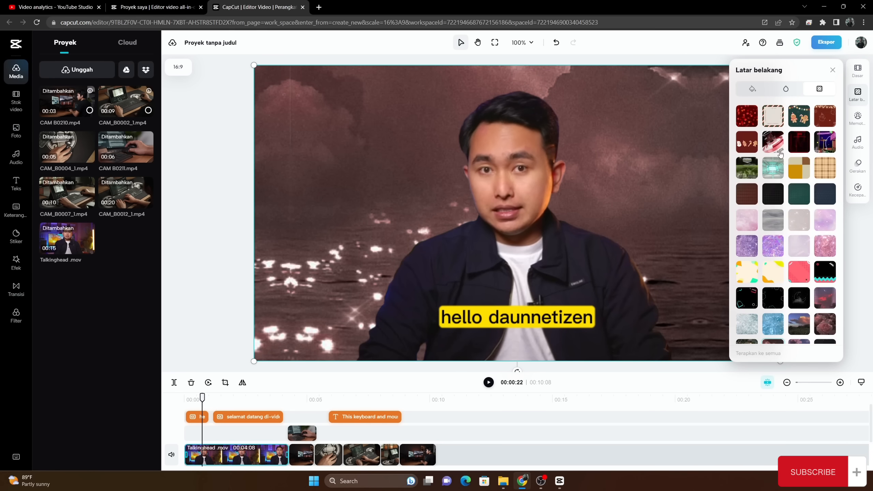
click(787, 89)
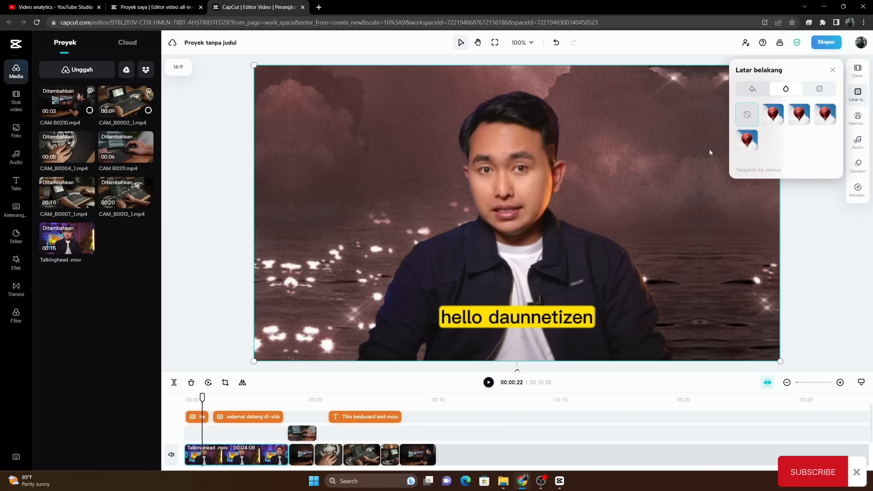
click(752, 90)
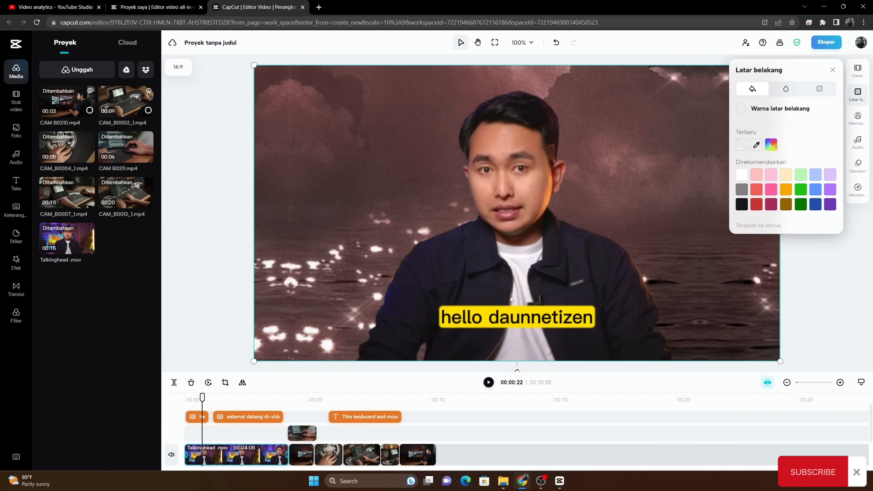
click(833, 71)
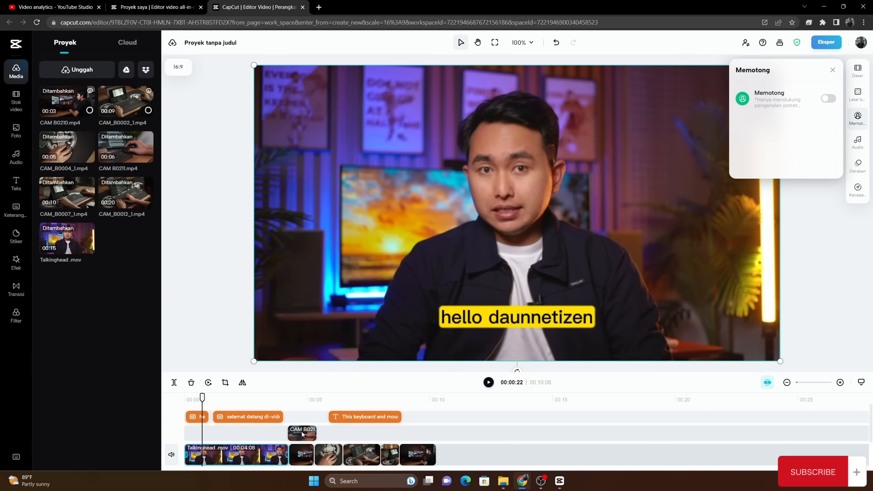
- Add the trending "Perbedaan w..." transition between the mouse B-roll clip and the following keyboard clip
click(319, 398)
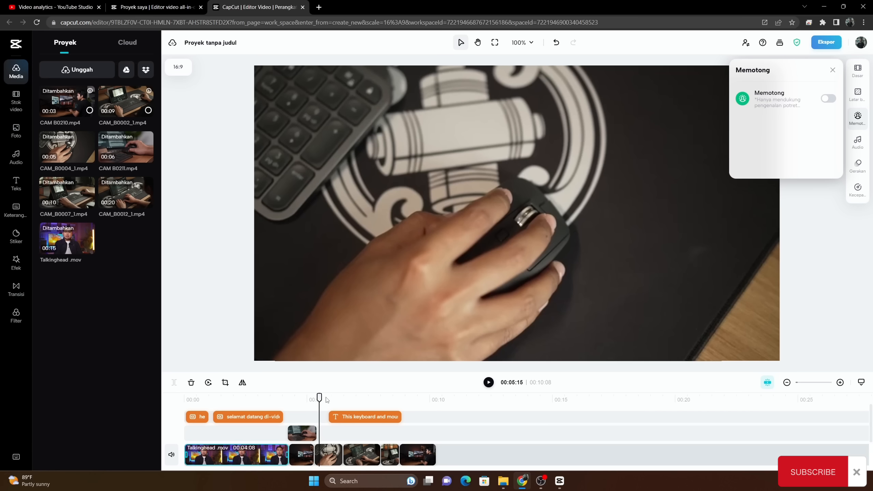
click(330, 400)
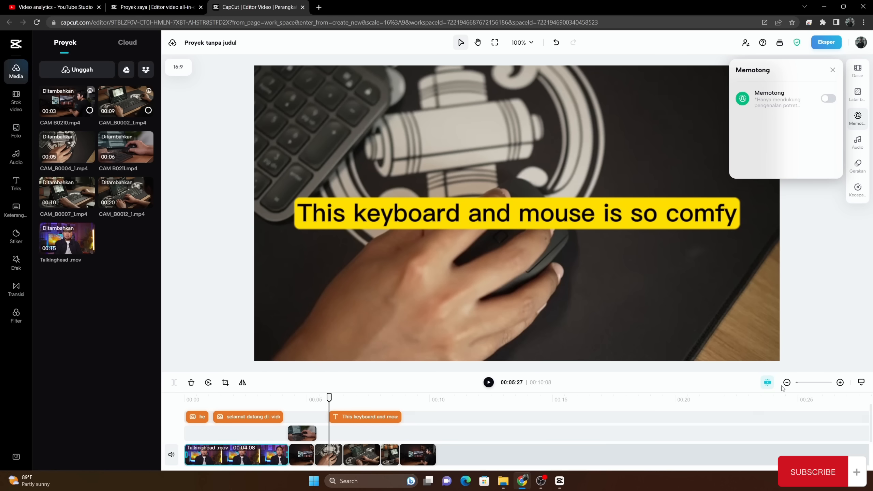
click(803, 383)
scroll(567, 441, right, 5)
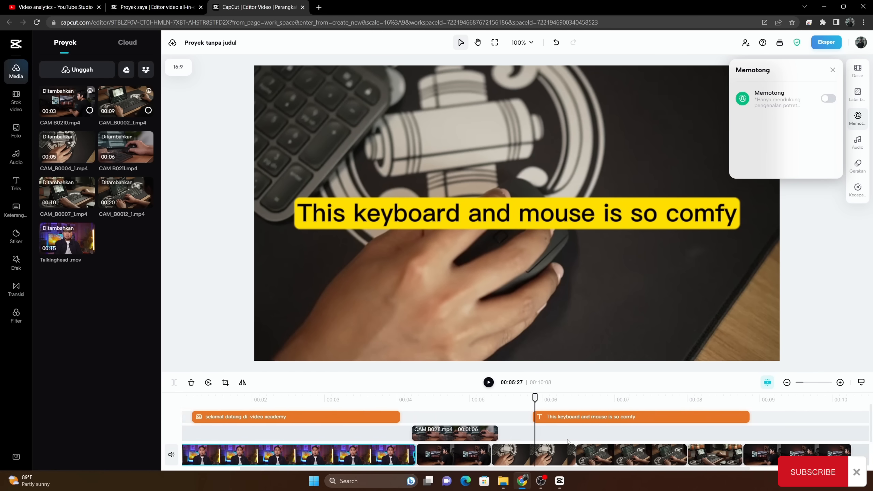
click(468, 399)
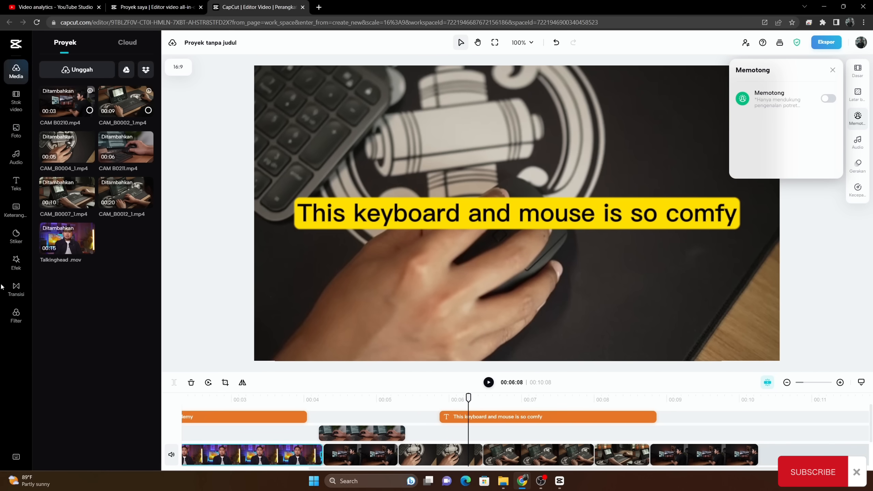
click(14, 290)
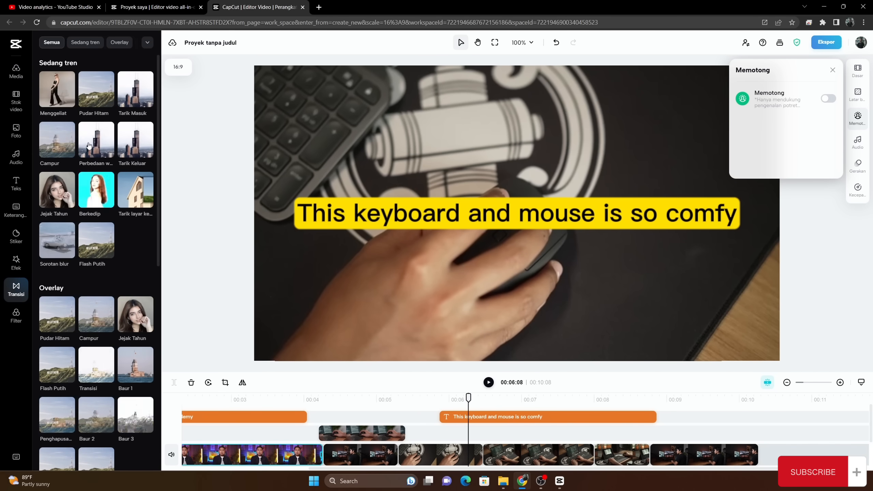
drag(89, 145, 480, 456)
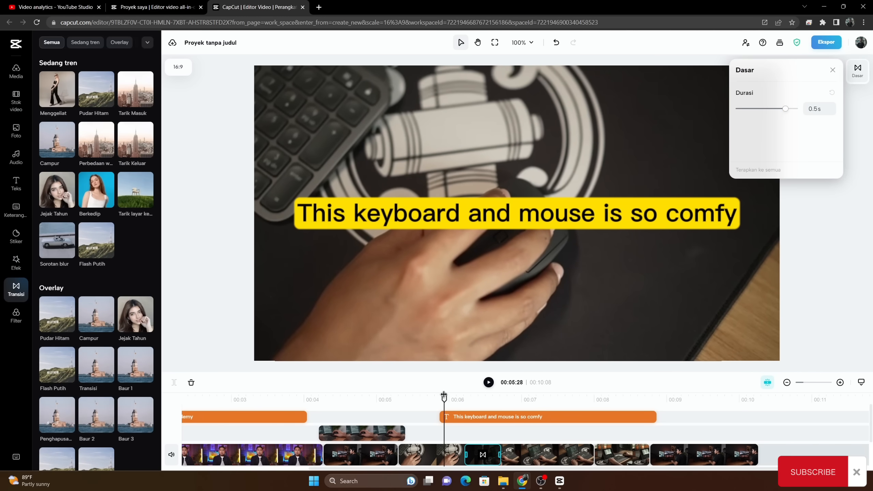
- Play back the cut between the mouse and keyboard clips twice from about 00:05:28 to check the transition
key(space)
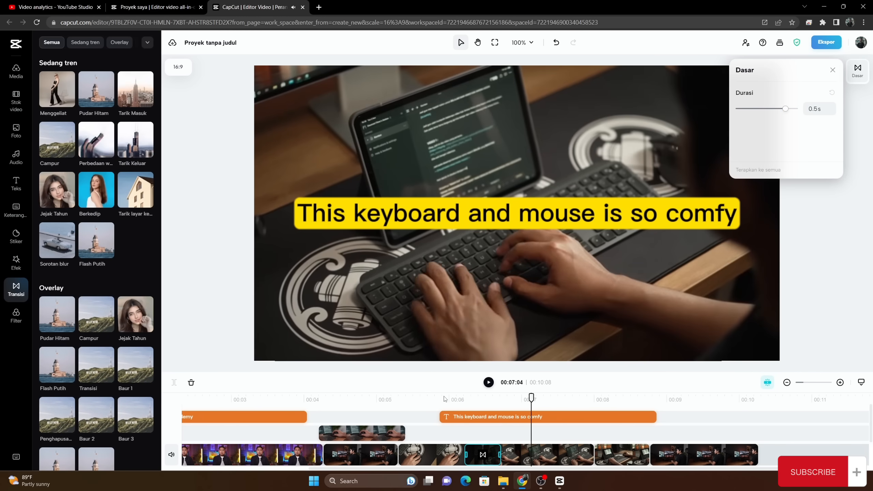
click(445, 399)
key(space)
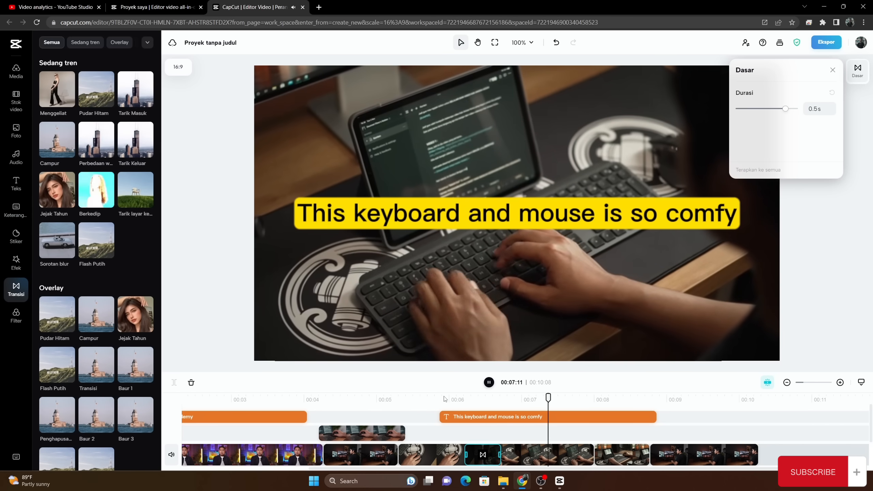
- Add the Jejak Tahun transition between the two keyboard clips and the Sorotan blur transition before the final desk clip
click(445, 399)
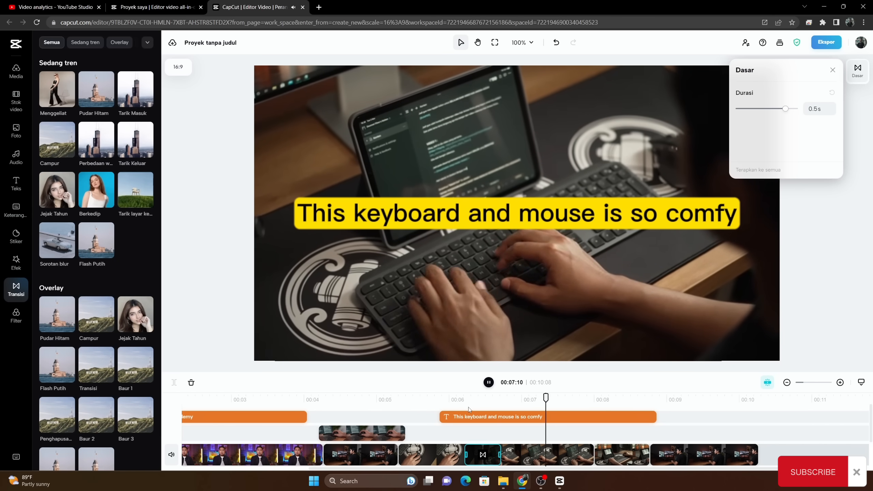
key(space)
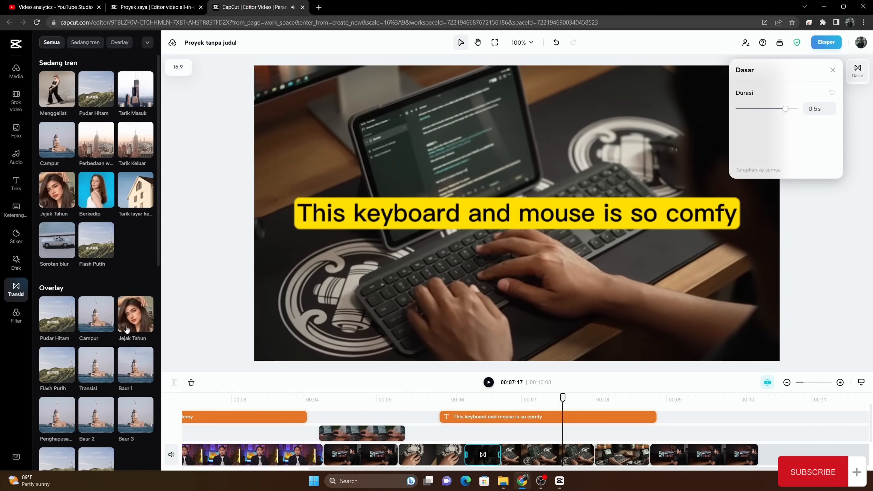
drag(127, 329, 596, 448)
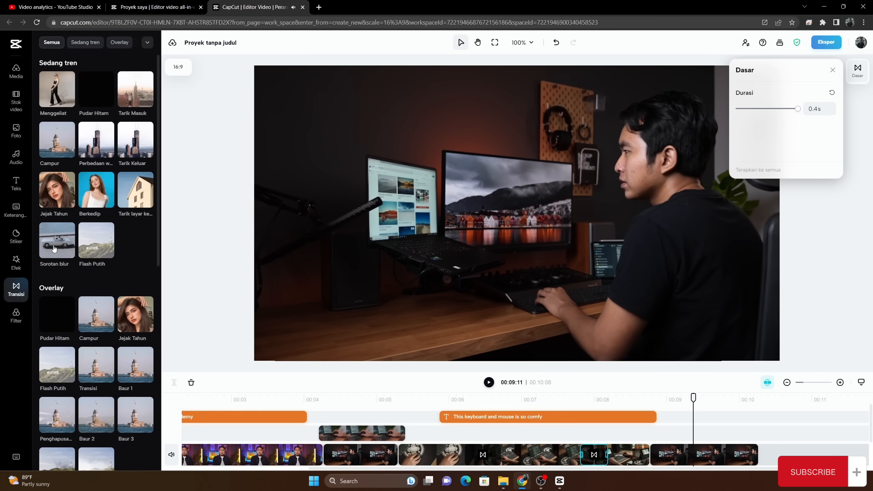
click(54, 249)
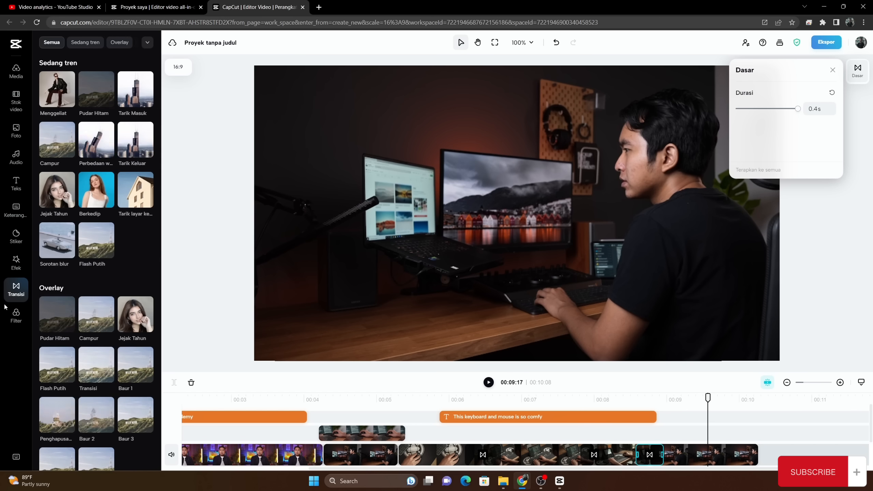
- Slow the CAM B0211.mp4 overlay clip to 0.5x speed and play it back from about 00:04
click(343, 434)
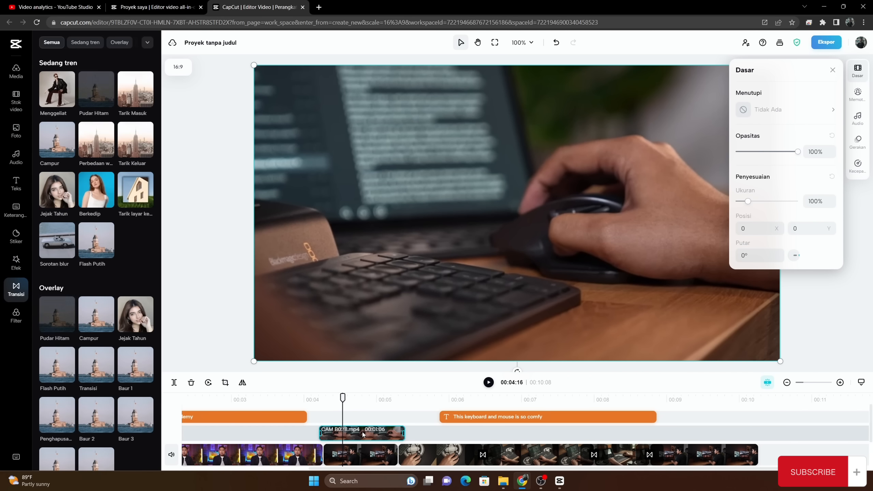
click(864, 171)
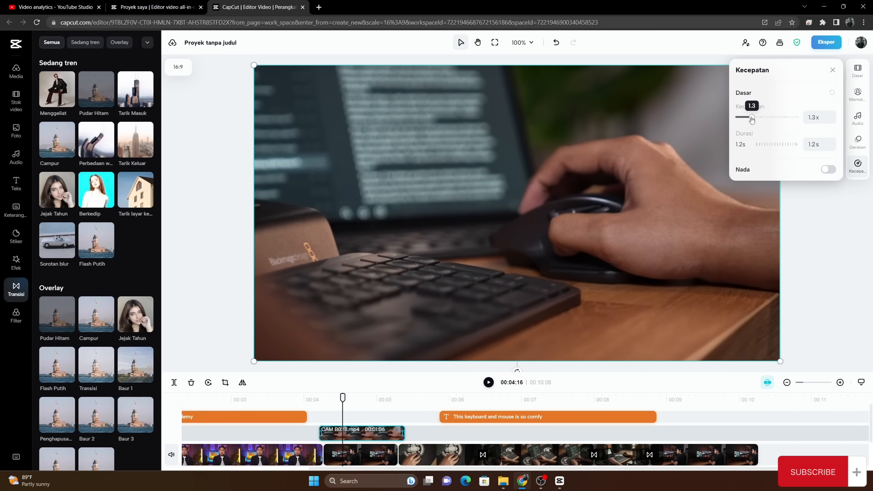
drag(743, 120, 742, 118)
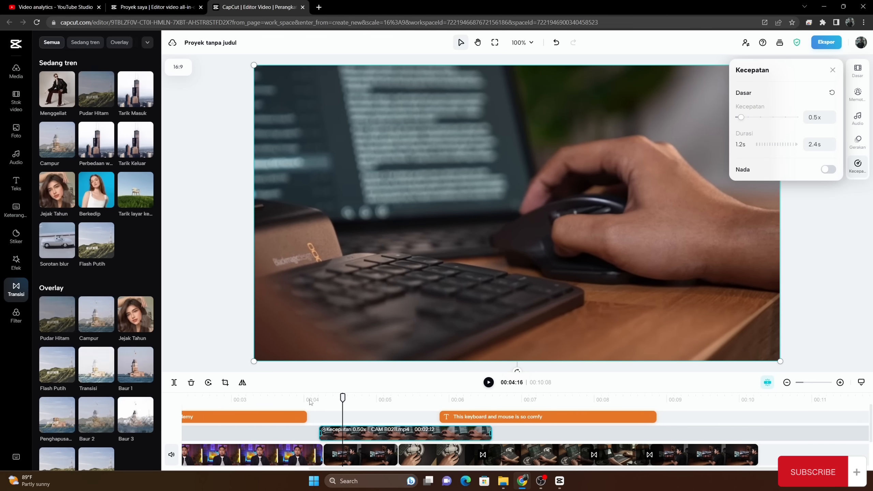
click(310, 400)
key(space)
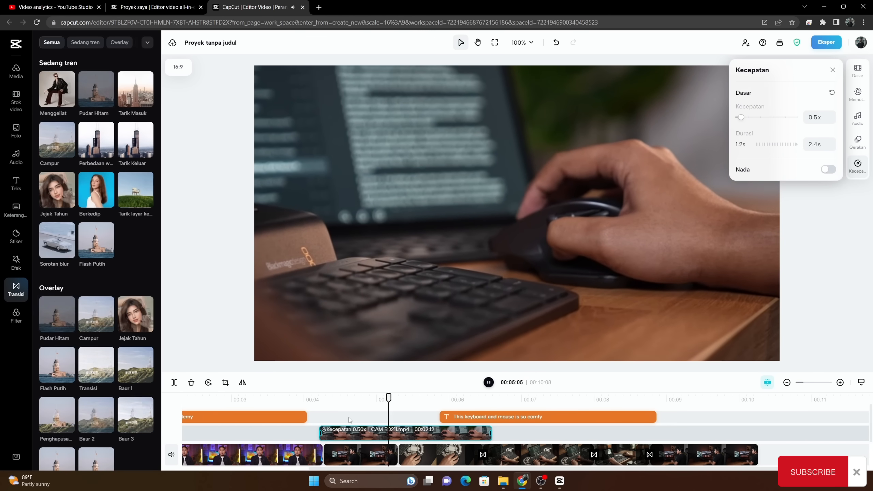
key(space)
- Trim both ends of the slowed overlay clip to a duration of 1 s and return to the project media
drag(477, 432, 397, 432)
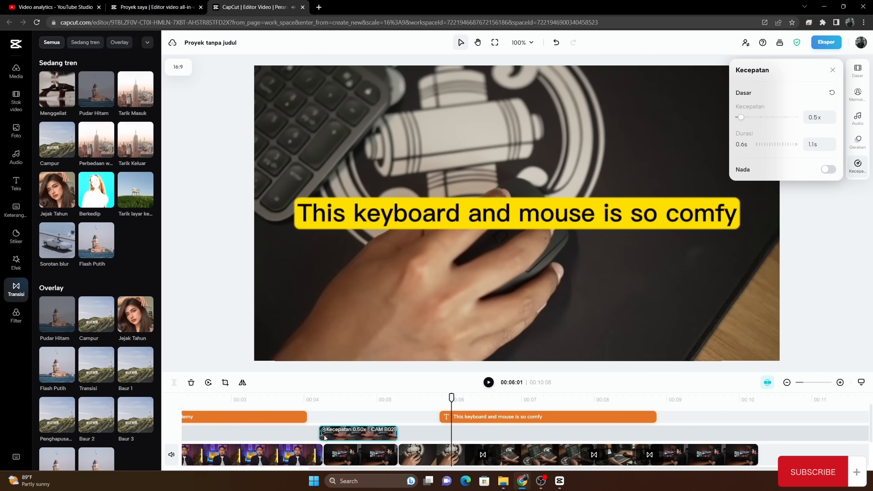
drag(324, 435, 329, 436)
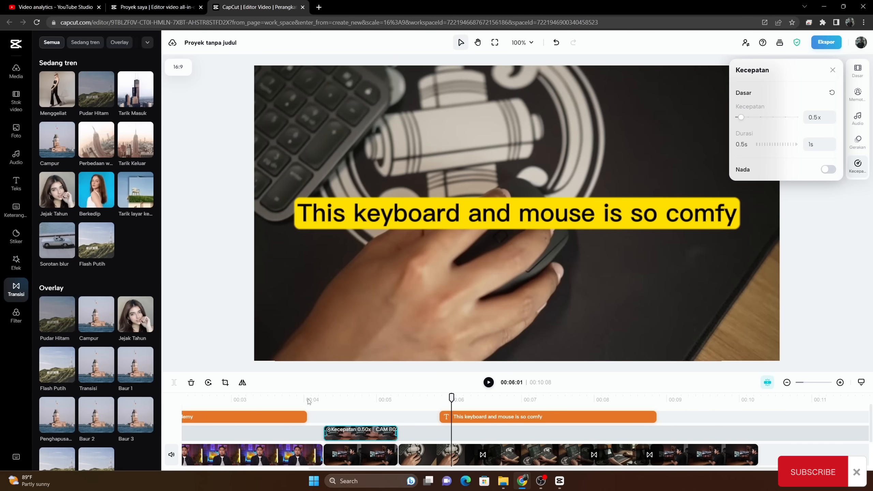
click(309, 401)
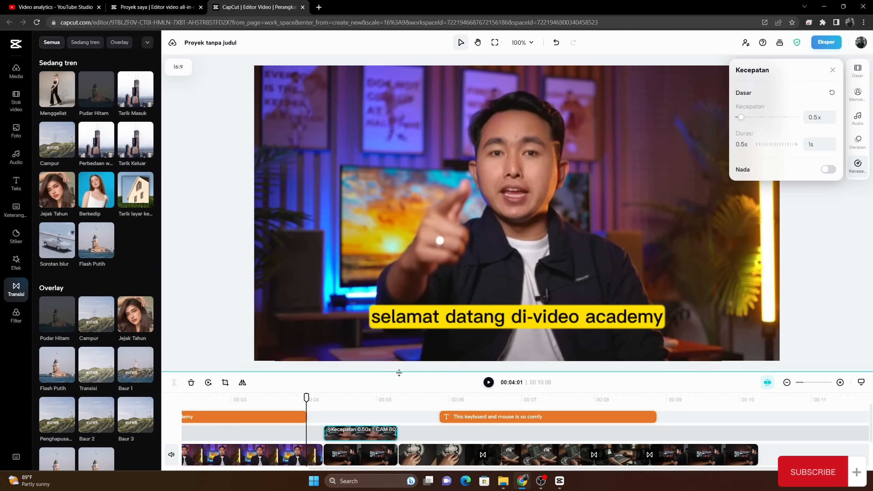
key(Escape)
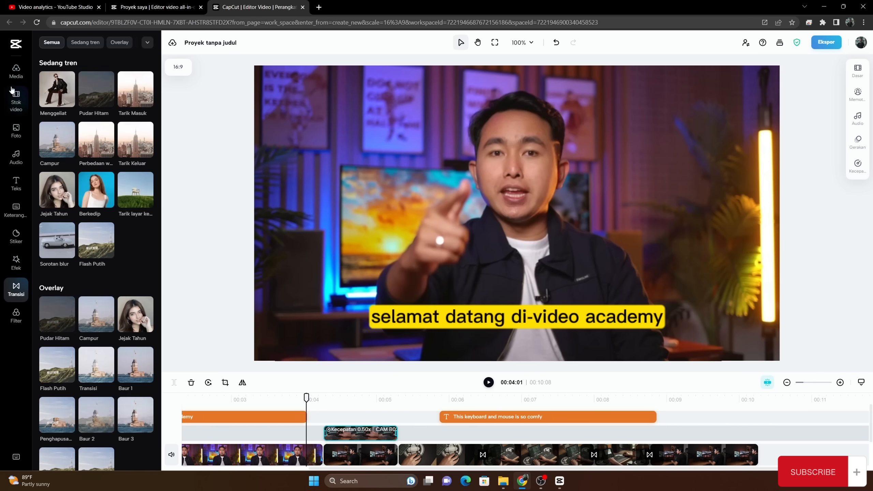
click(15, 72)
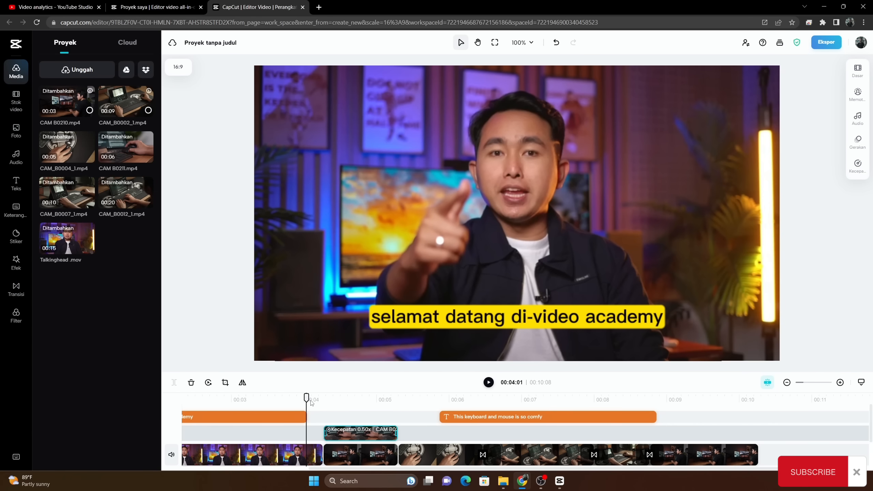
click(327, 401)
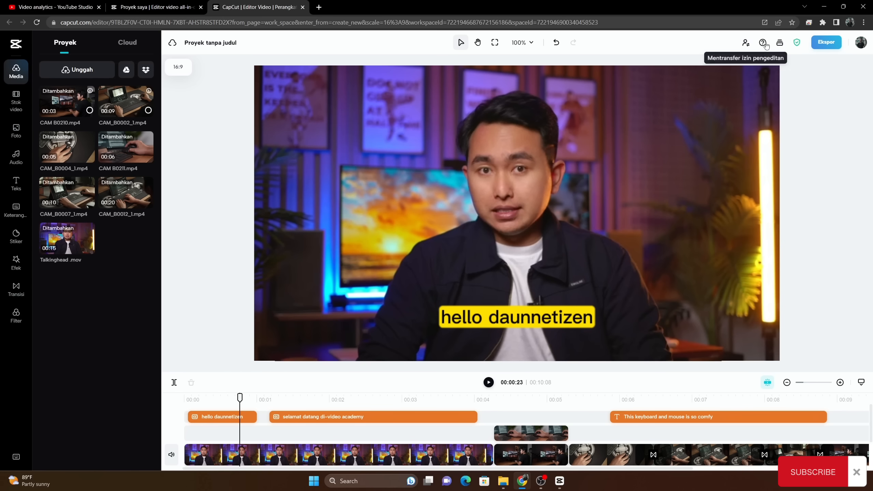
- Try the dark editor theme Mode gelap and switch back to the light theme Mode terang
click(862, 43)
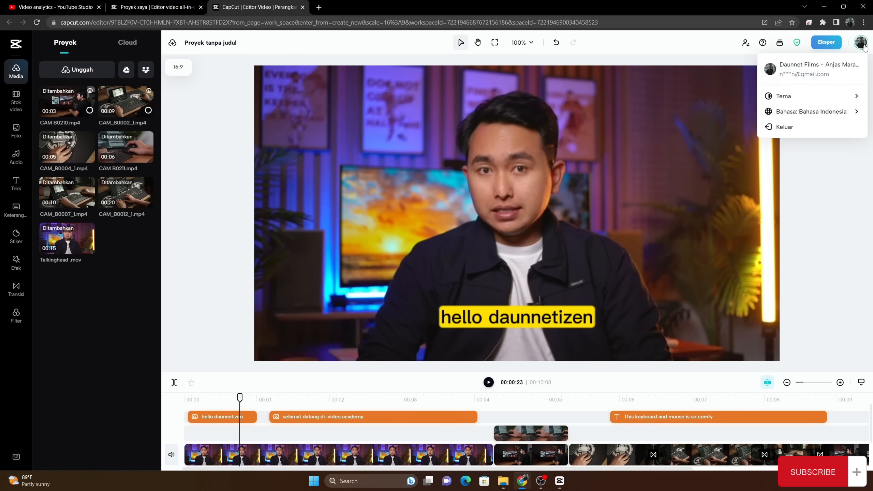
mouse_move(802, 95)
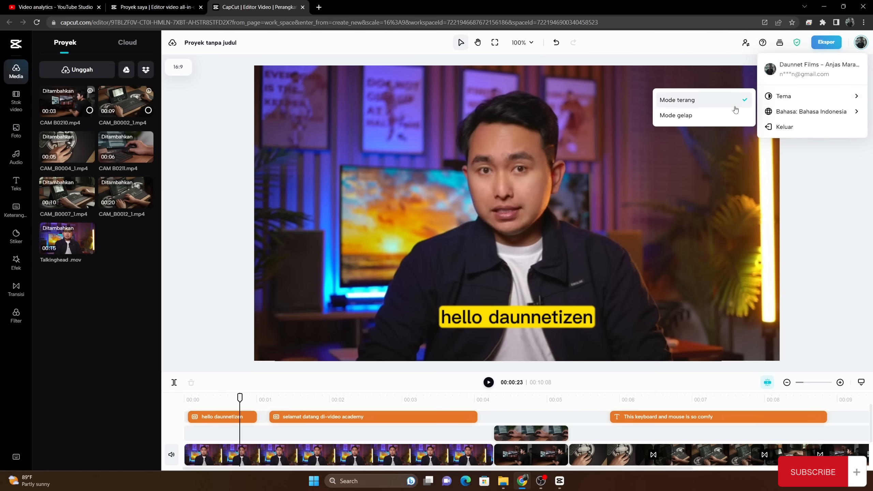
click(719, 112)
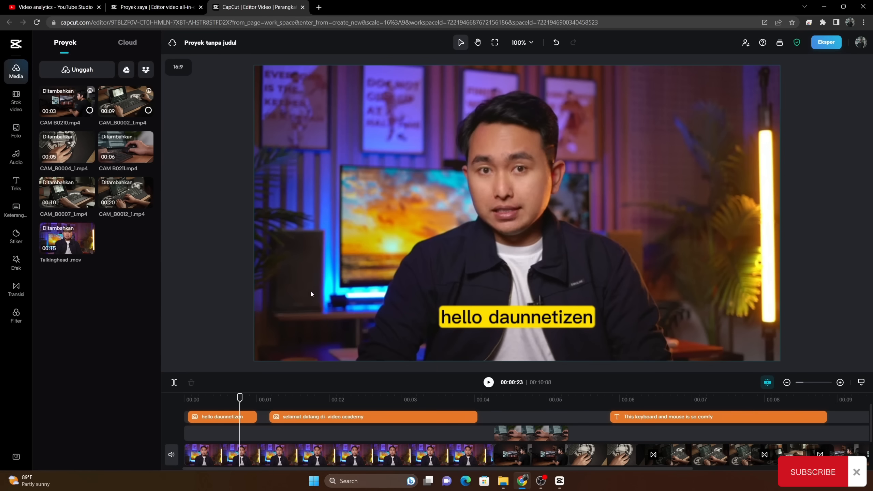
click(862, 43)
mouse_move(765, 97)
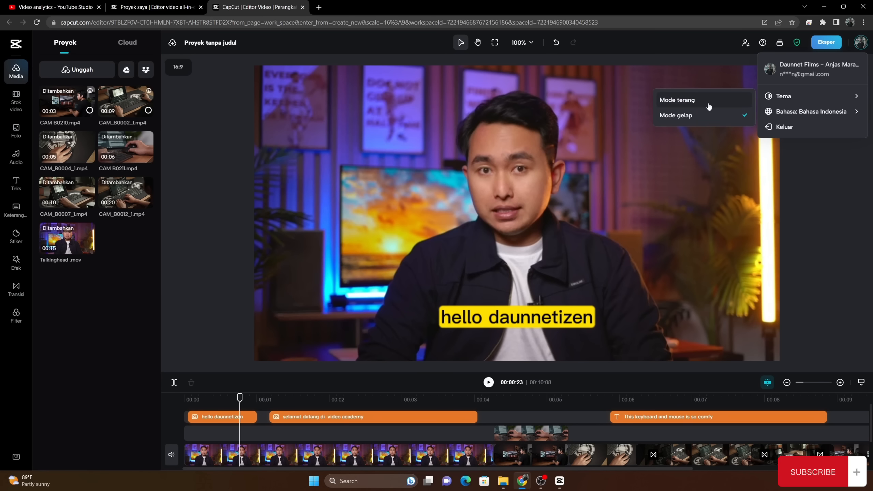
click(709, 107)
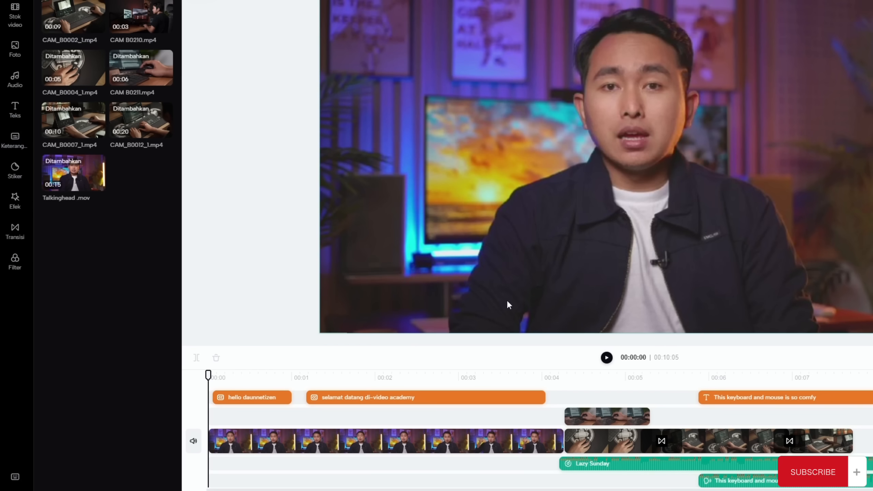
- Look over the keyboard shortcut list and the member choices for transferring editing permission, leaving the permission as it is
click(15, 478)
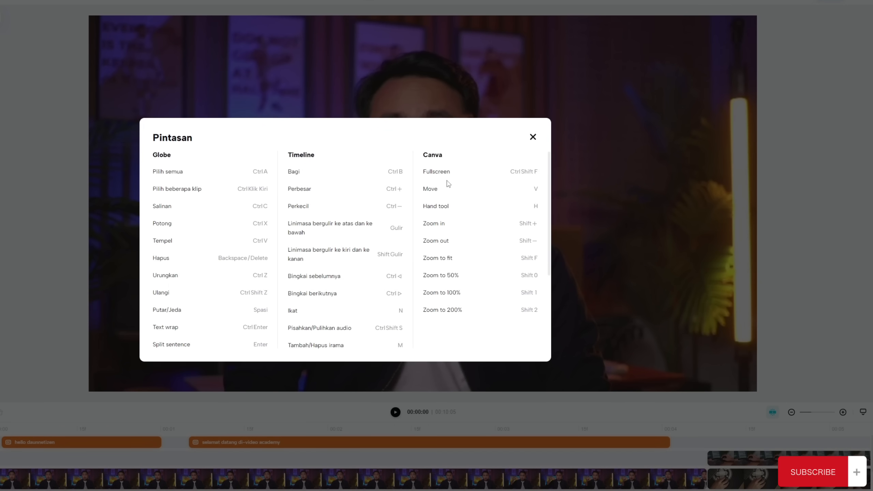
click(774, 418)
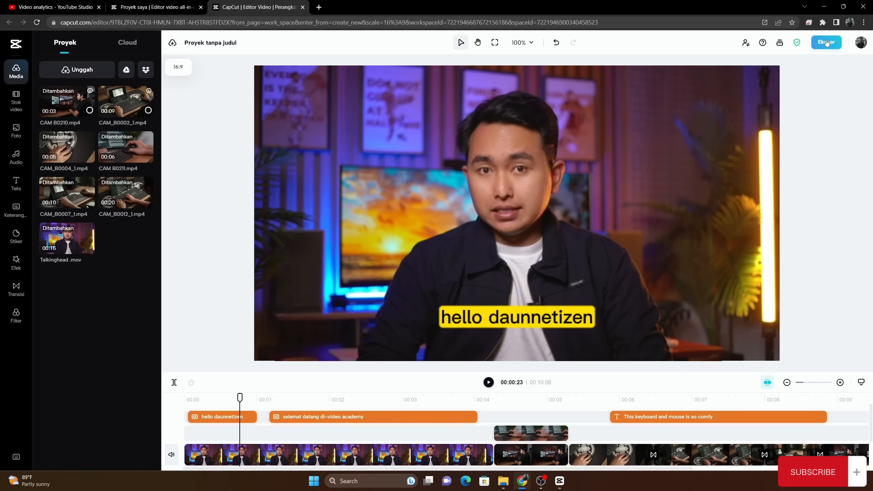
click(747, 43)
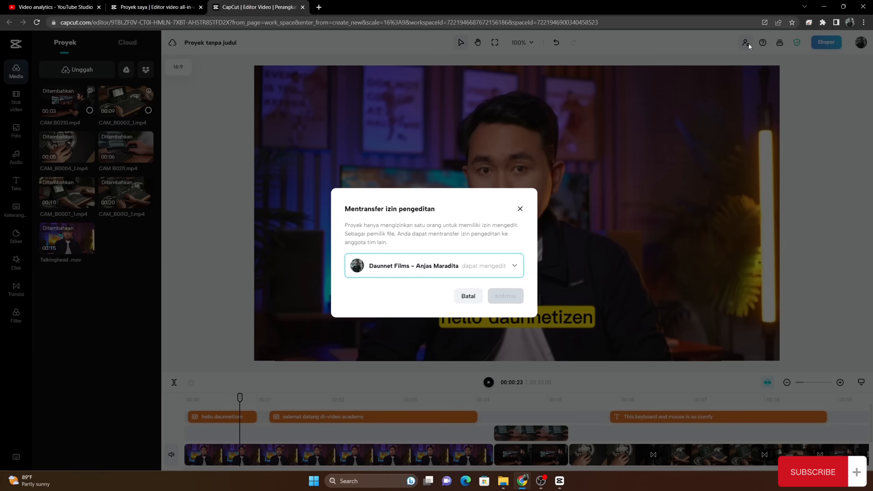
click(411, 263)
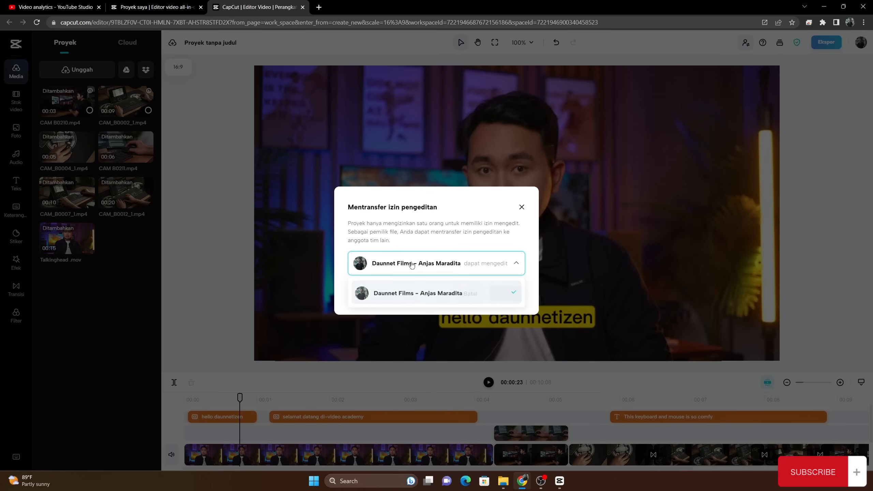
click(437, 293)
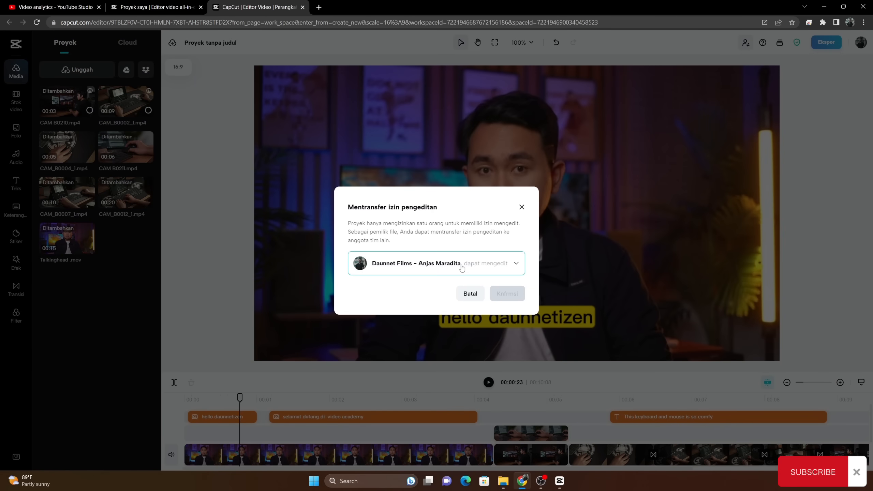
key(Escape)
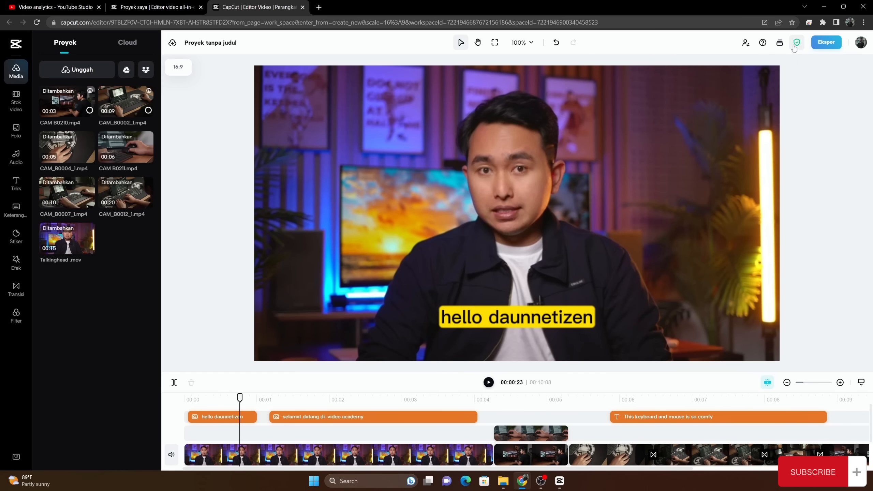
- Set the export frame rate to 25fps in the advanced export settings and look at the list of export tasks
click(819, 43)
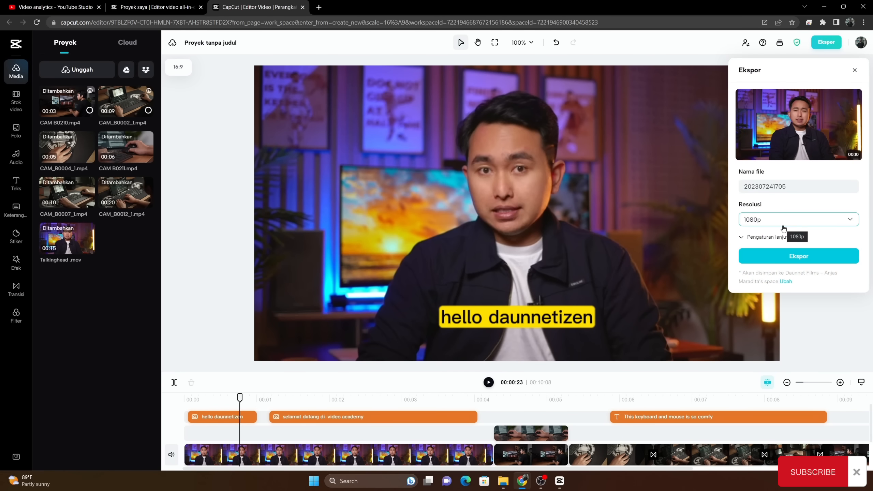
click(783, 238)
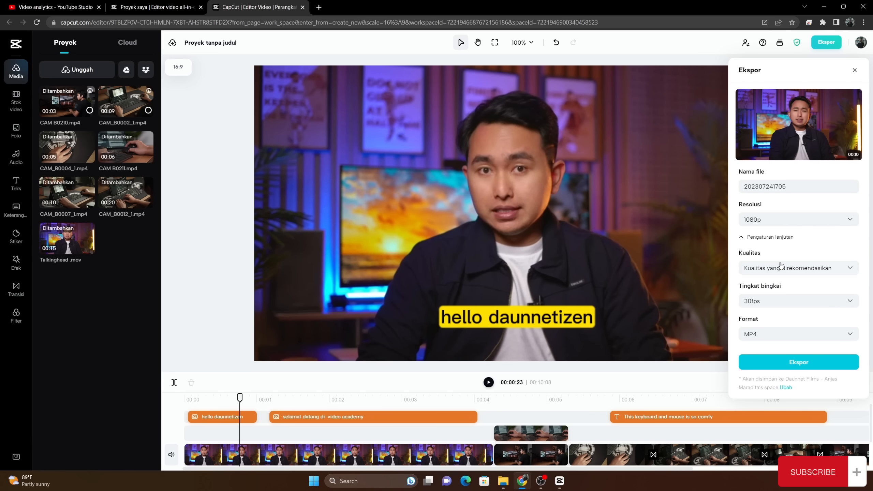
click(753, 301)
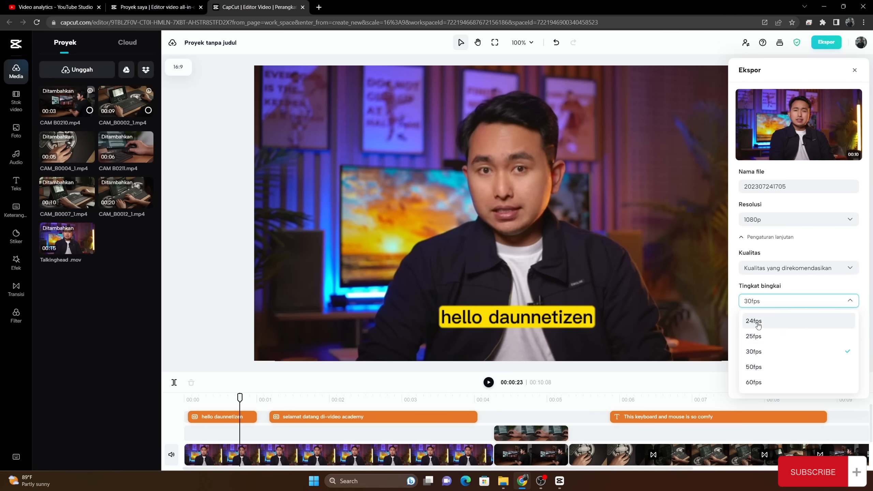
click(759, 335)
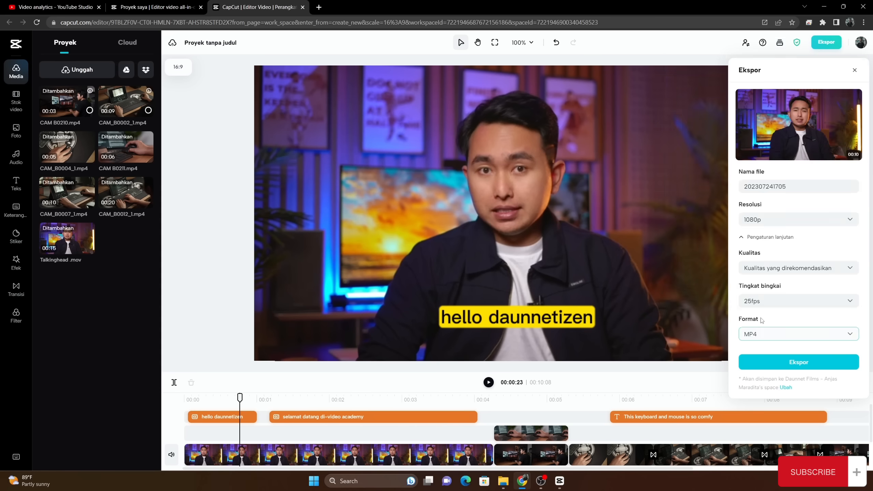
mouse_move(779, 44)
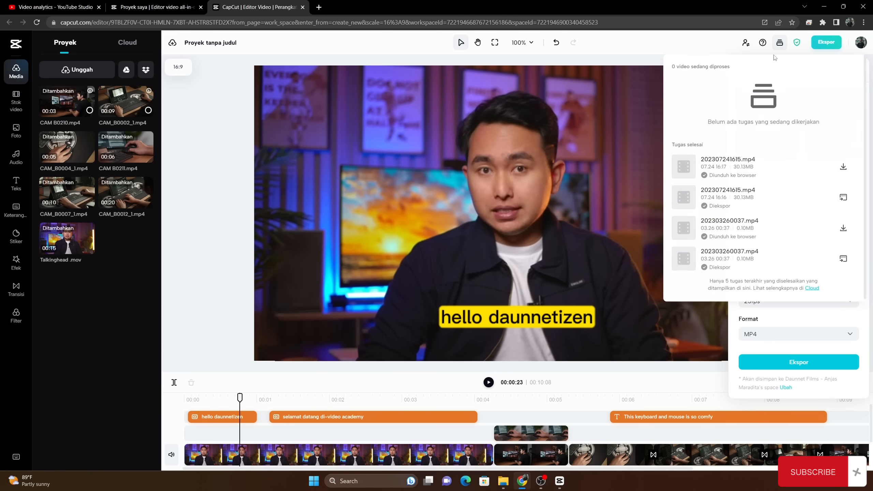